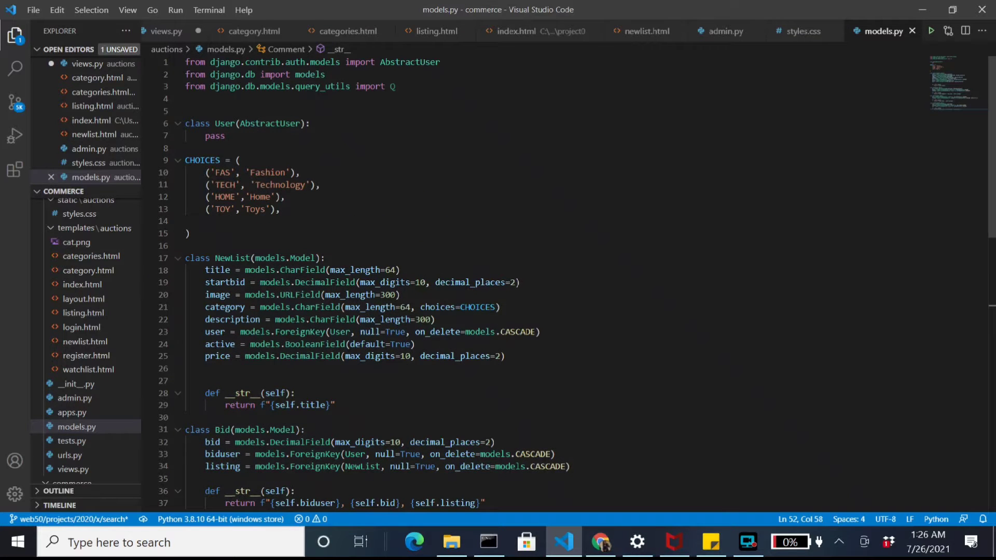
Step: Finish scrolling through models.py, then bring up the CS50 Commerce specification in Chrome
{"action": "scroll", "coordinate": [519, 280], "scroll_direction": "down", "scroll_amount": 4}
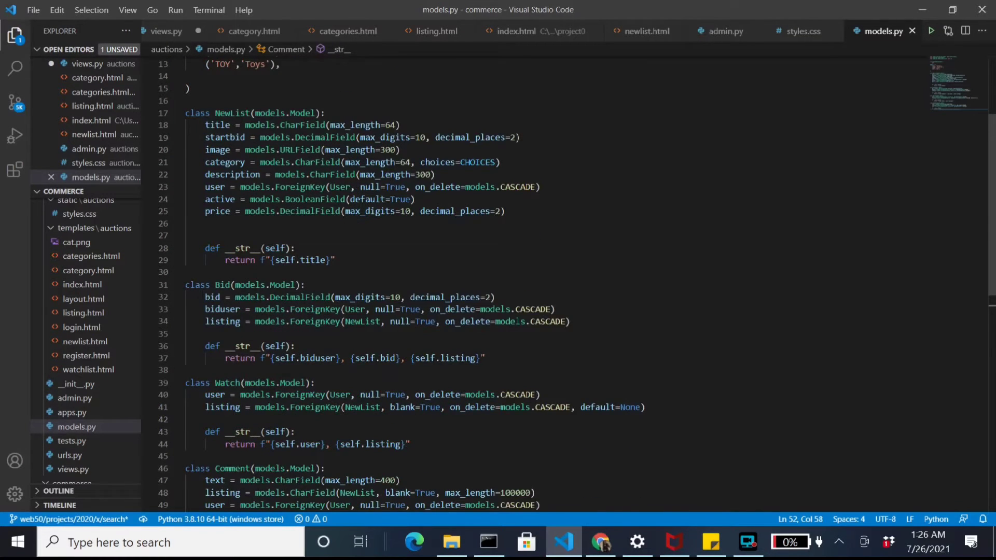
{"action": "scroll", "coordinate": [519, 281], "scroll_direction": "down", "scroll_amount": 5}
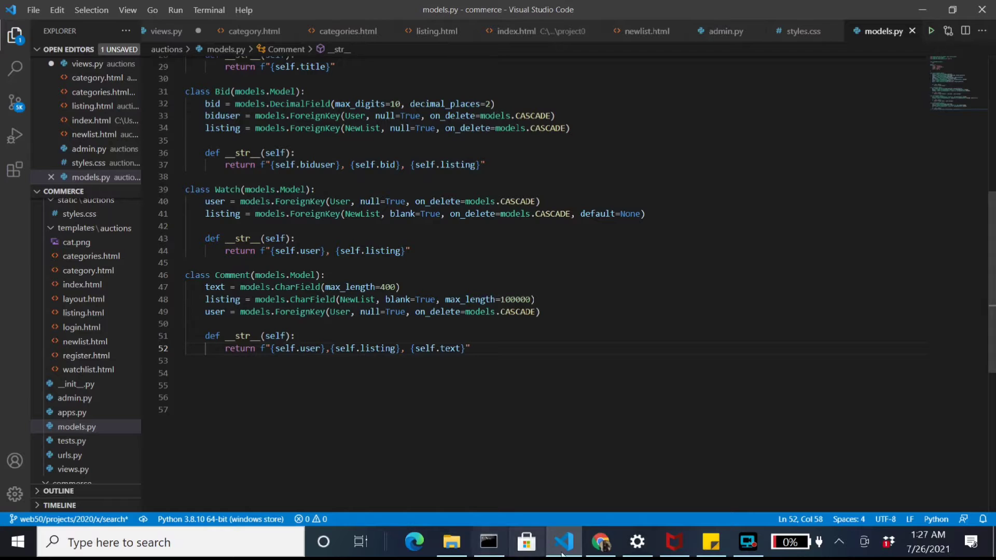
{"action": "left_click", "coordinate": [601, 542]}
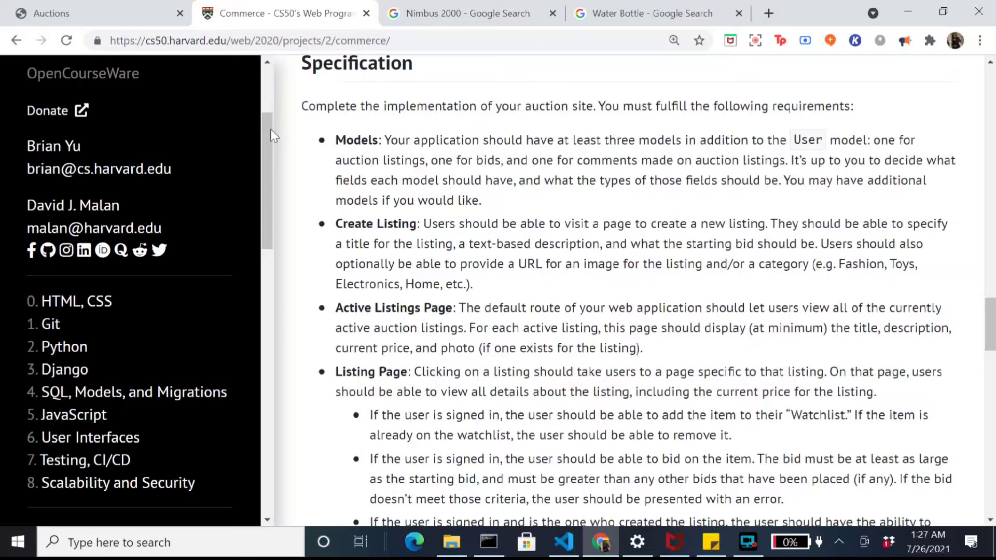
Step: Start a new listing titled Water Bottle with starting bid 20.00 and the pasted image link
{"action": "left_click", "coordinate": [49, 13]}
{"action": "scroll", "coordinate": [328, 239], "scroll_direction": "up", "scroll_amount": 8}
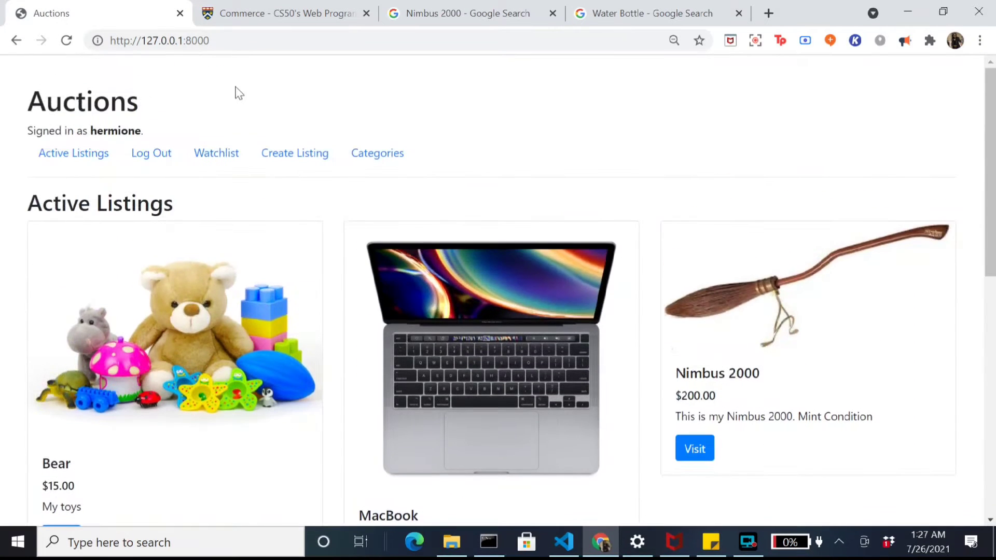
{"action": "left_click", "coordinate": [295, 157]}
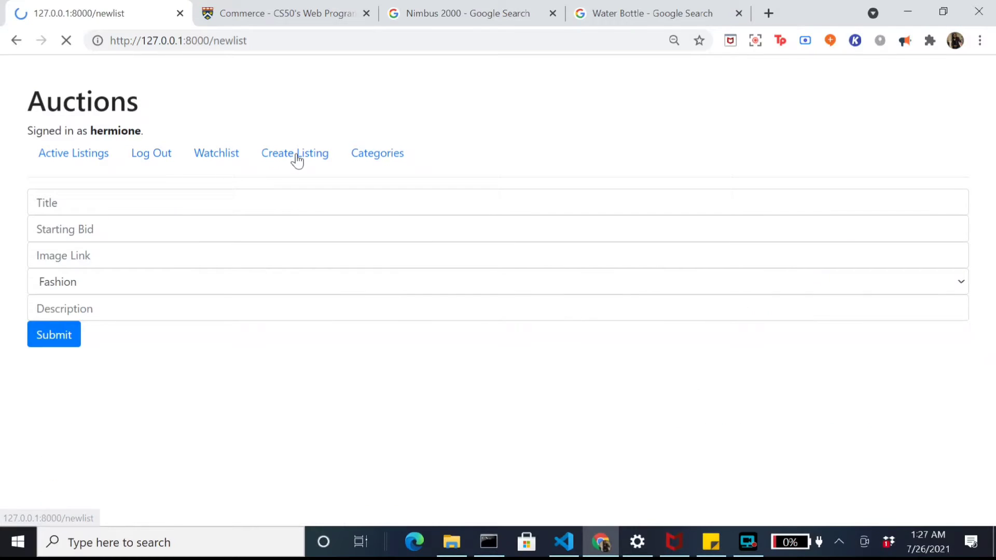
{"action": "left_click", "coordinate": [248, 193]}
{"action": "type", "text": "Water Bottle"}
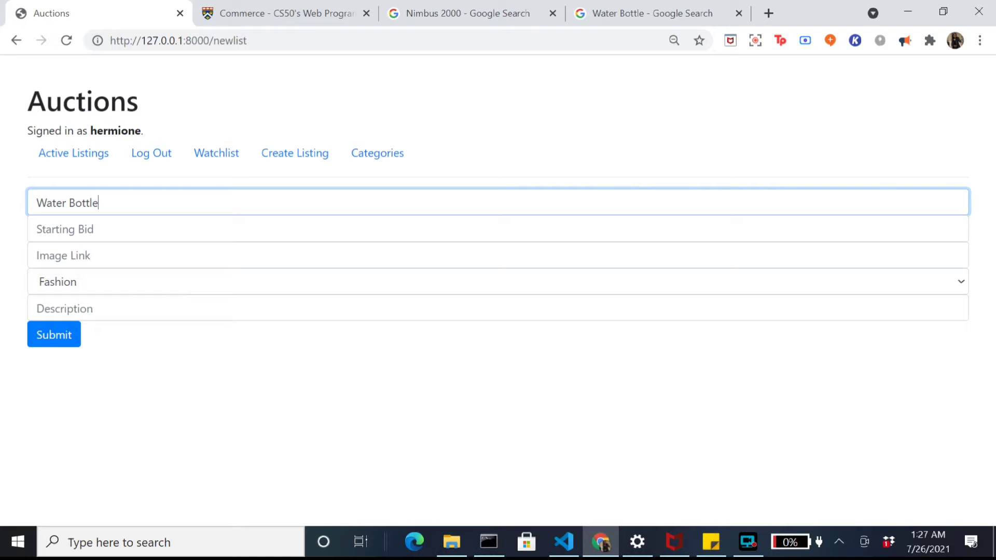
{"action": "key", "text": "Tab"}
{"action": "type", "text": "20.00"}
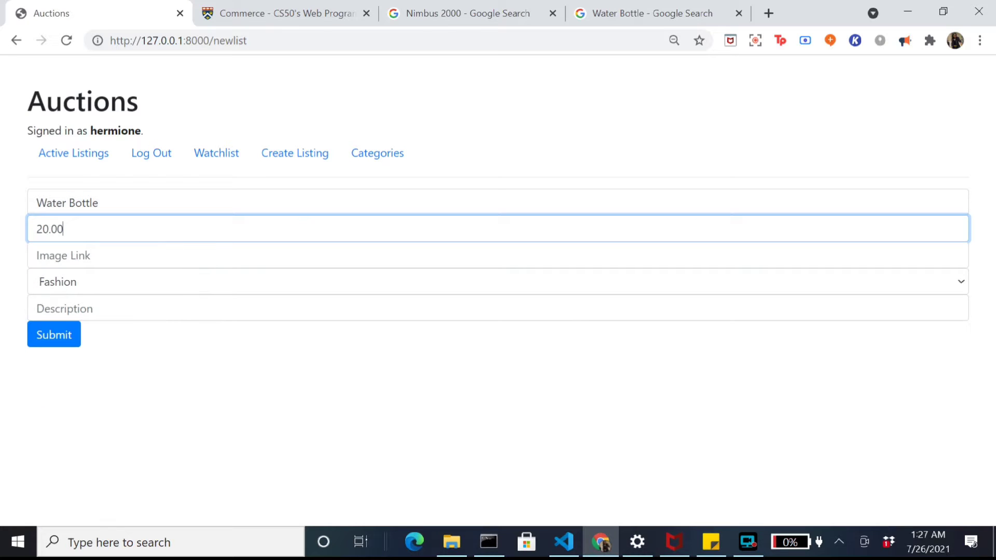
{"action": "key", "text": "Tab"}
{"action": "type", "text": "https://hips.hearstapps.com/hmg-prod.s3.amazonaws.com/images/best-water-bottles-1556763931.png"}
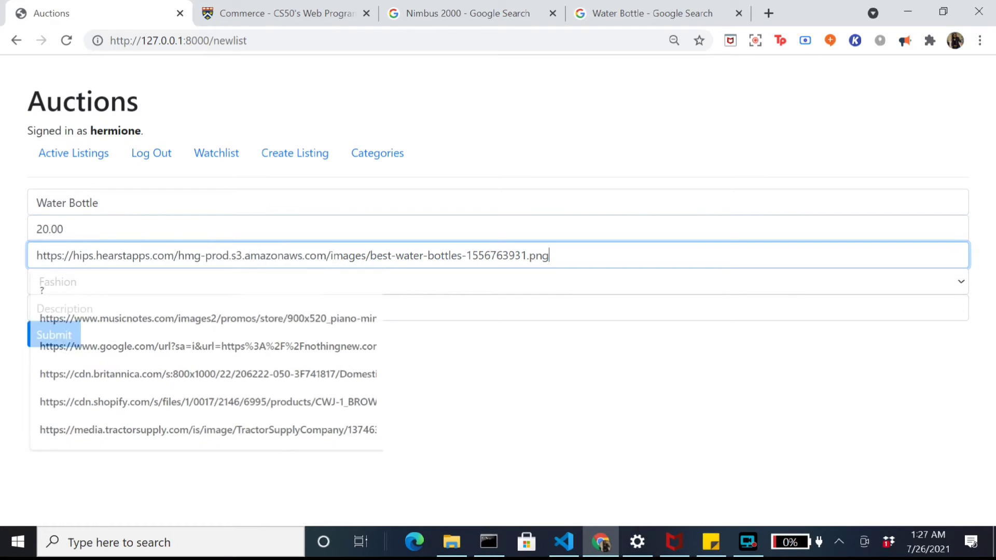
Step: Set the category to Home, add the description 'This is my water bottle', and submit
{"action": "left_click", "coordinate": [344, 282]}
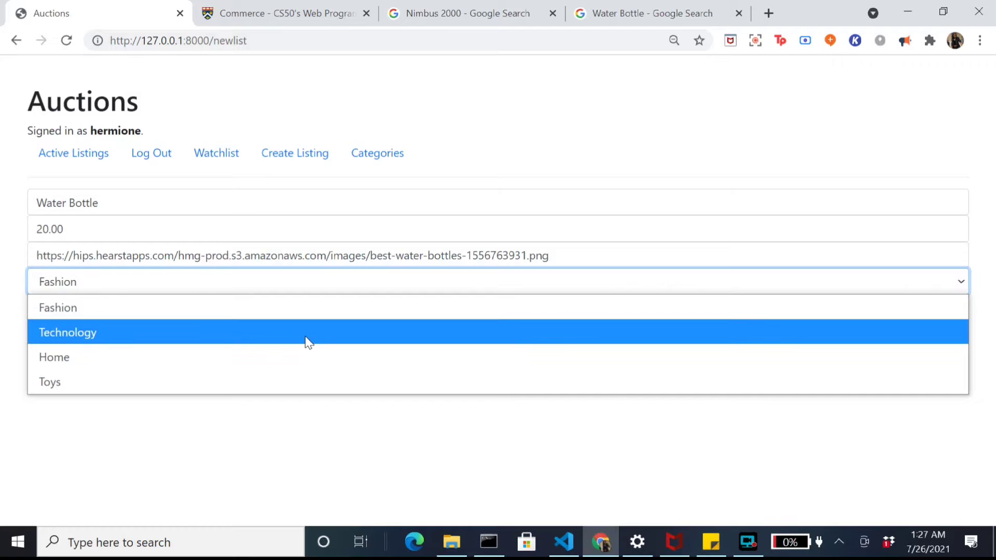
{"action": "left_click", "coordinate": [292, 358]}
{"action": "key", "text": "Tab"}
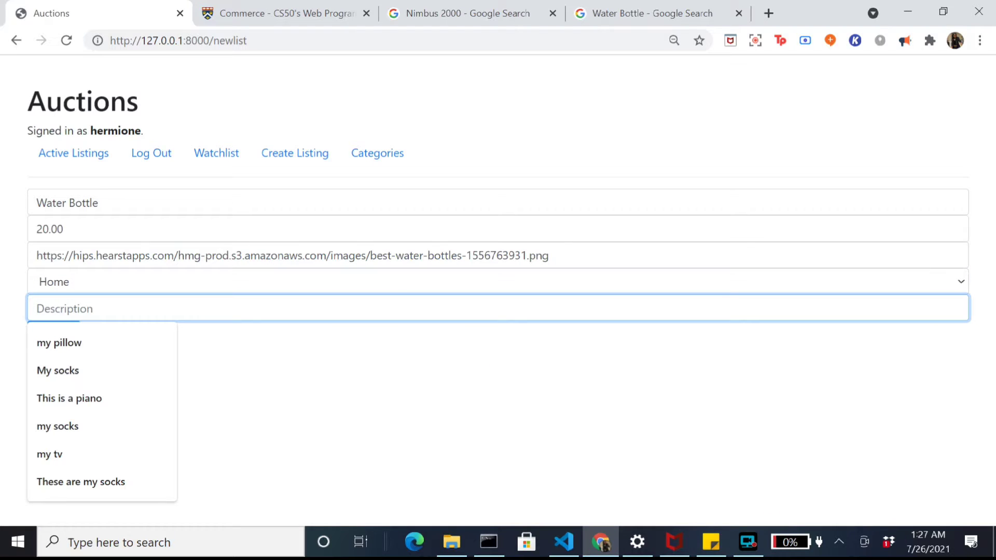
{"action": "type", "text": "This is my w"}
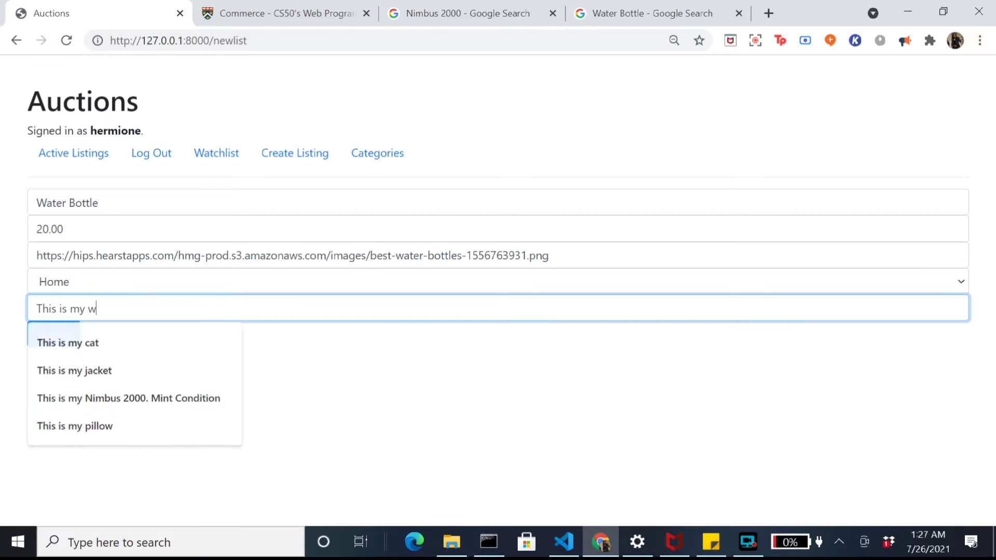
{"action": "type", "text": "ater bottle"}
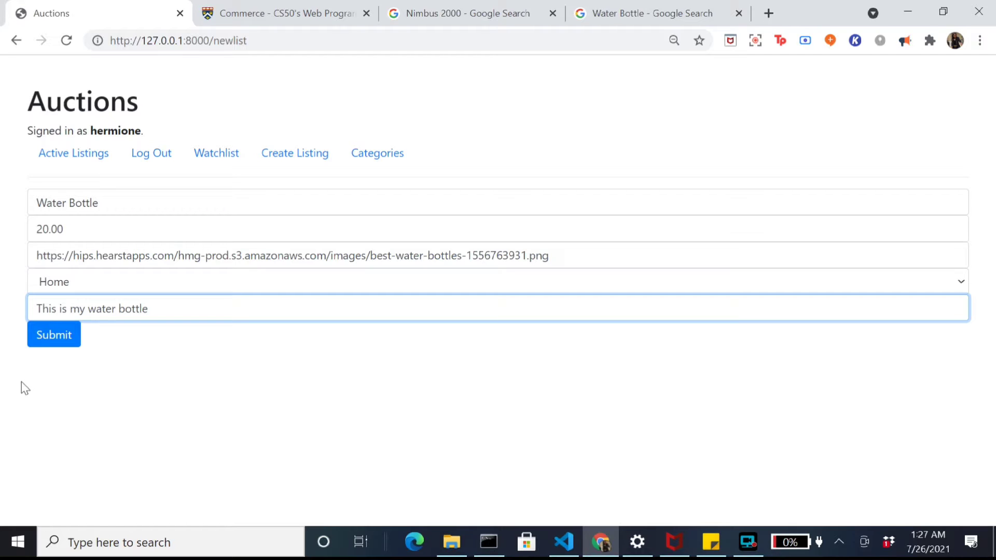
{"action": "left_click", "coordinate": [52, 340]}
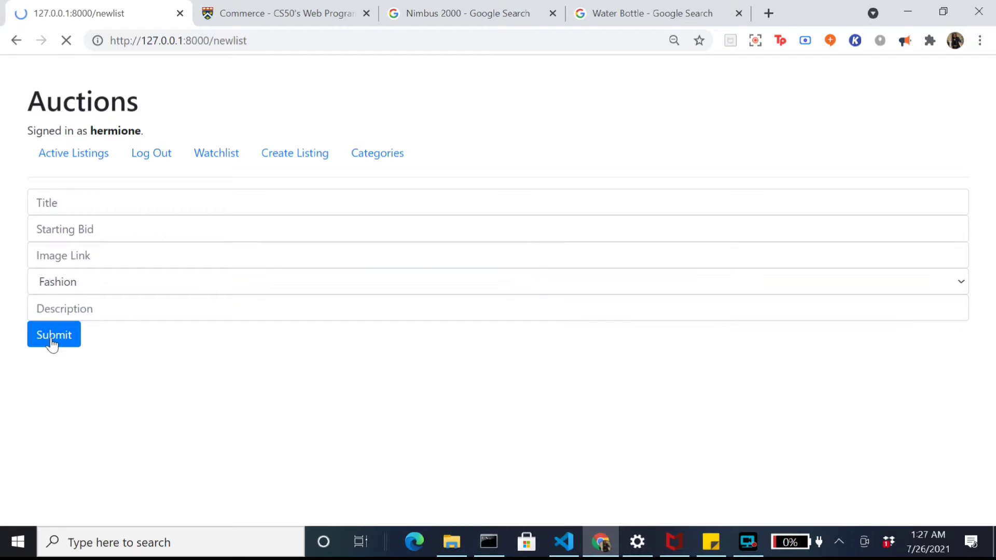
Step: Go to Active Listings and find the new Water Bottle card priced at $20.00
{"action": "left_click", "coordinate": [87, 159]}
{"action": "scroll", "coordinate": [302, 207], "scroll_direction": "down", "scroll_amount": 7}
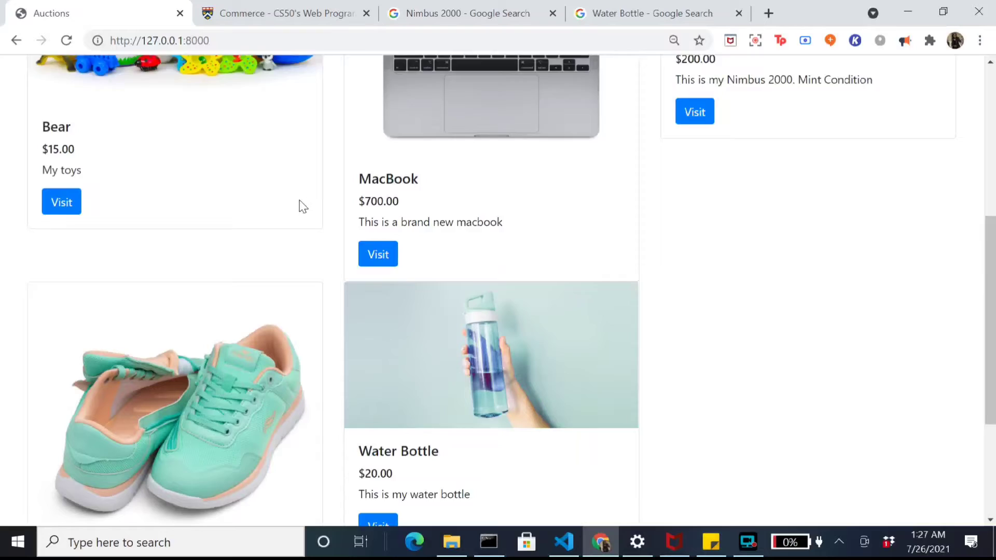
{"action": "scroll", "coordinate": [513, 235], "scroll_direction": "down", "scroll_amount": 4}
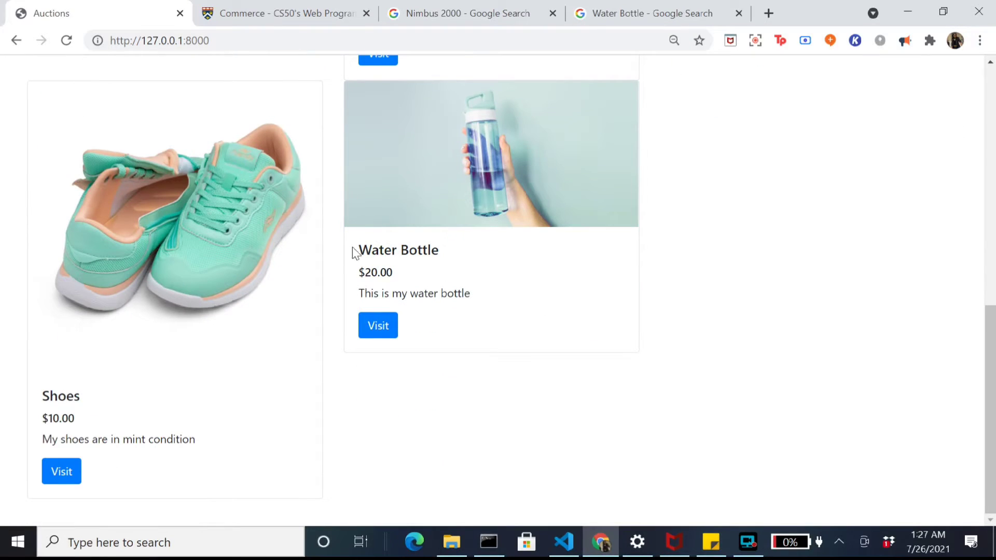
{"action": "left_click_drag", "start_coordinate": [358, 245], "coordinate": [490, 266]}
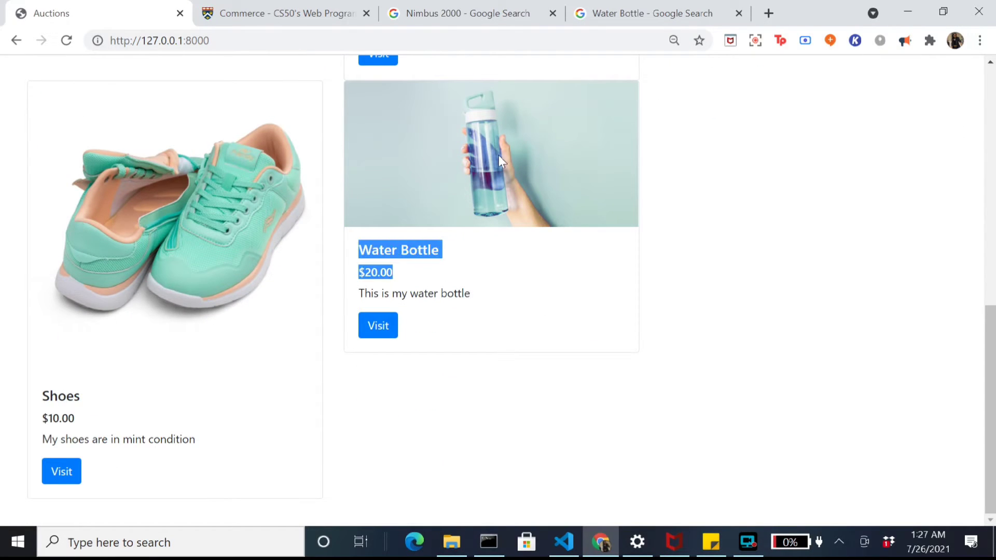
{"action": "left_click", "coordinate": [506, 307]}
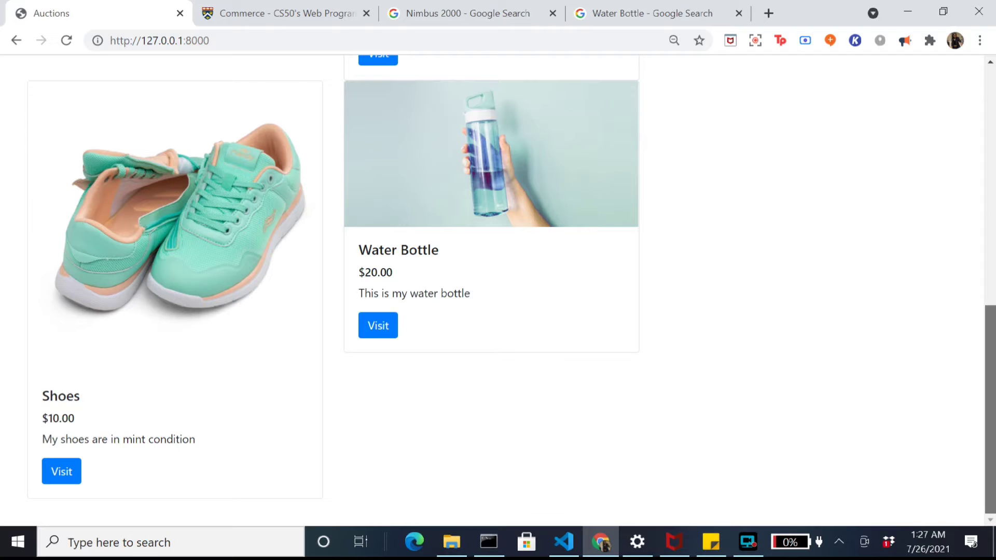
{"action": "left_click_drag", "start_coordinate": [990, 363], "coordinate": [991, 65]}
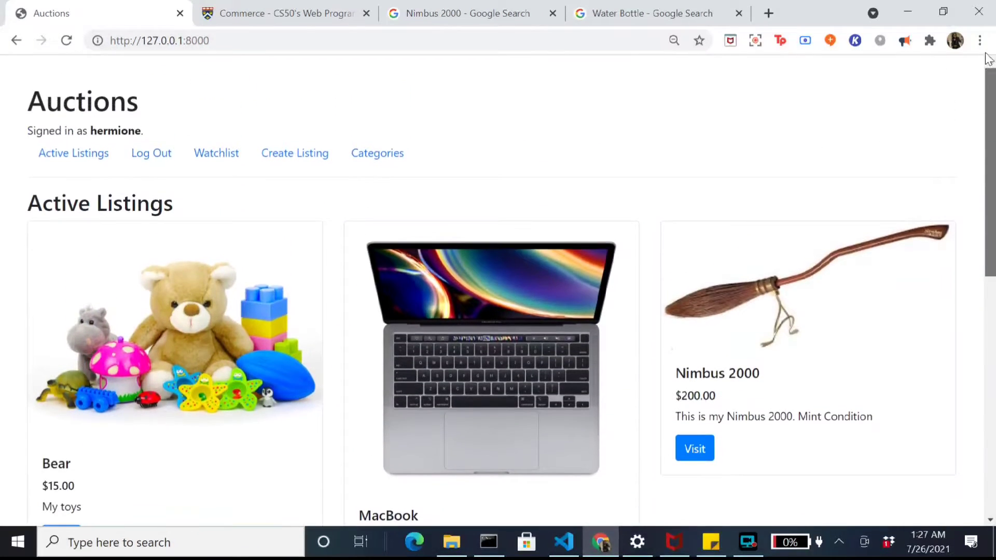
Step: Check the specification, then open the Bear listing and add it to the watchlist
{"action": "left_click", "coordinate": [330, 10]}
{"action": "scroll", "coordinate": [628, 290], "scroll_direction": "down", "scroll_amount": 2}
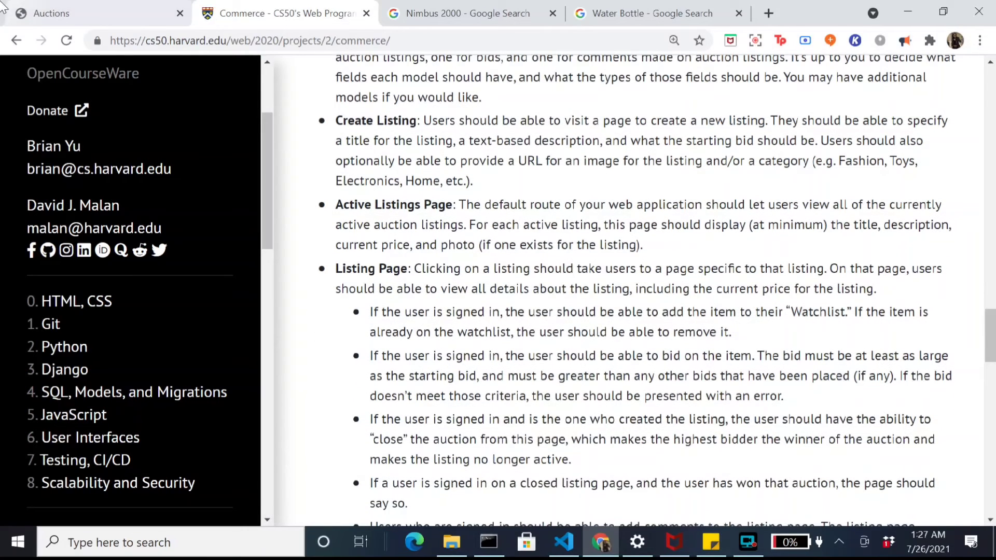
{"action": "left_click", "coordinate": [66, 7]}
{"action": "scroll", "coordinate": [141, 219], "scroll_direction": "down", "scroll_amount": 3}
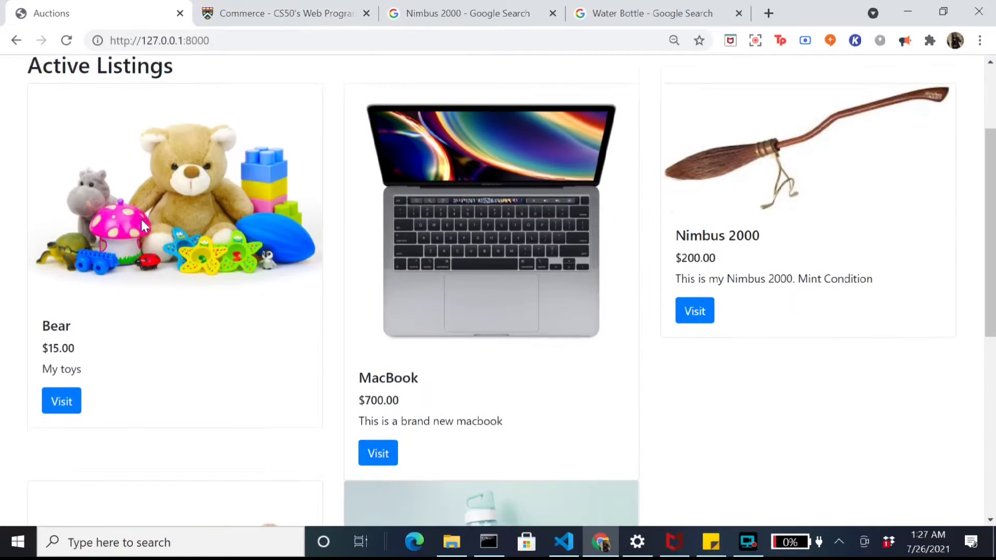
{"action": "left_click", "coordinate": [62, 397]}
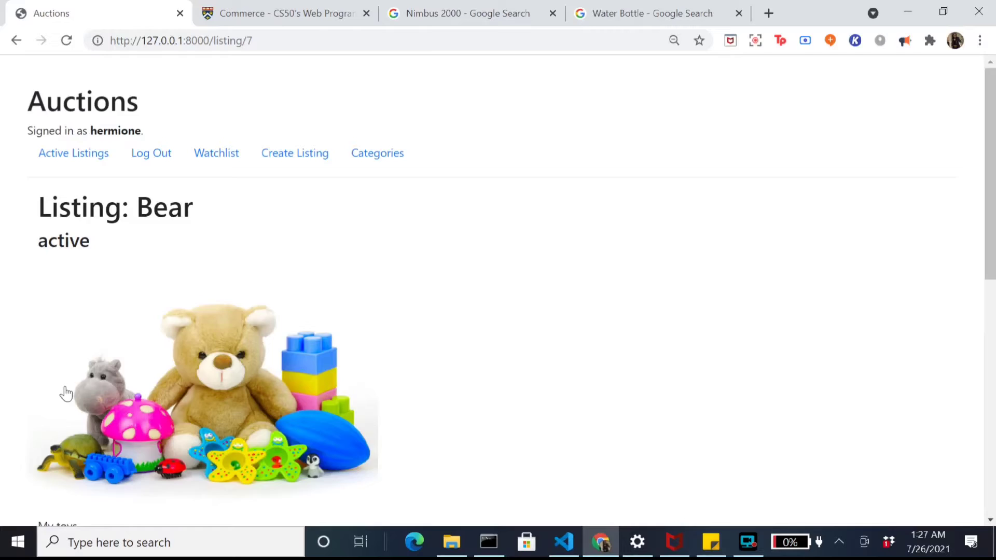
{"action": "scroll", "coordinate": [73, 365], "scroll_direction": "down", "scroll_amount": 3}
{"action": "scroll", "coordinate": [72, 365], "scroll_direction": "down", "scroll_amount": 7}
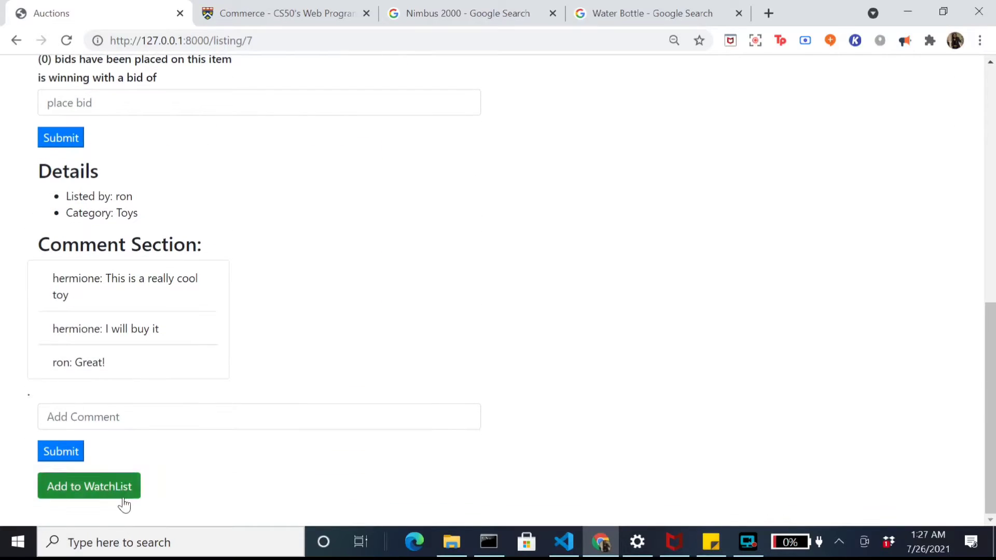
{"action": "left_click", "coordinate": [94, 496]}
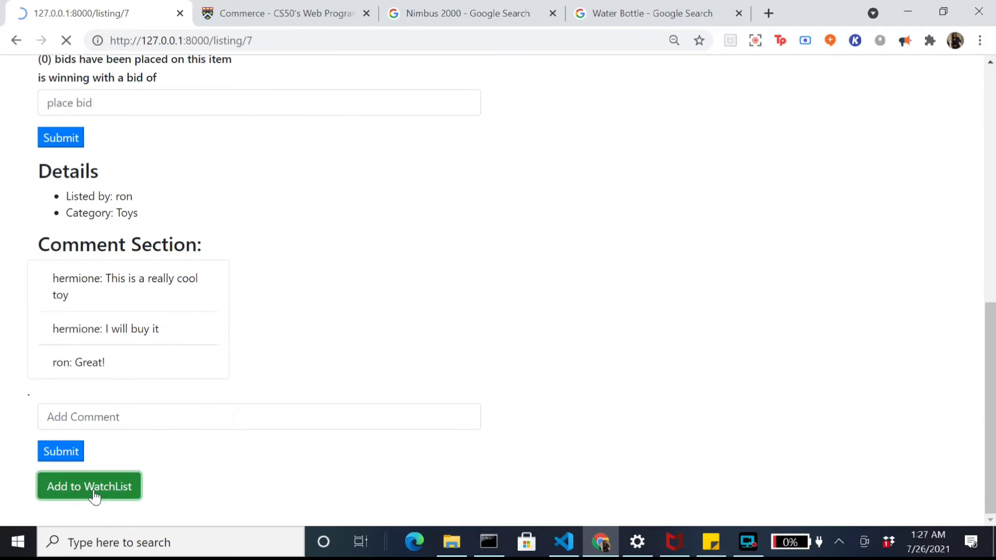
Step: Open Bear from the watchlist to remove it, then return to Active Listings
{"action": "left_click", "coordinate": [223, 152]}
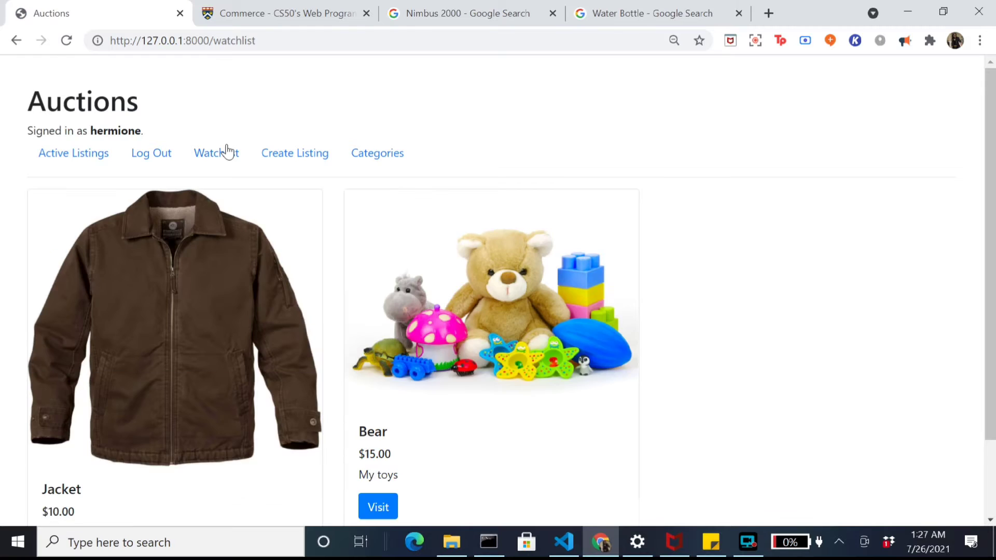
{"action": "scroll", "coordinate": [480, 218], "scroll_direction": "down", "scroll_amount": 2}
{"action": "left_click", "coordinate": [377, 414]}
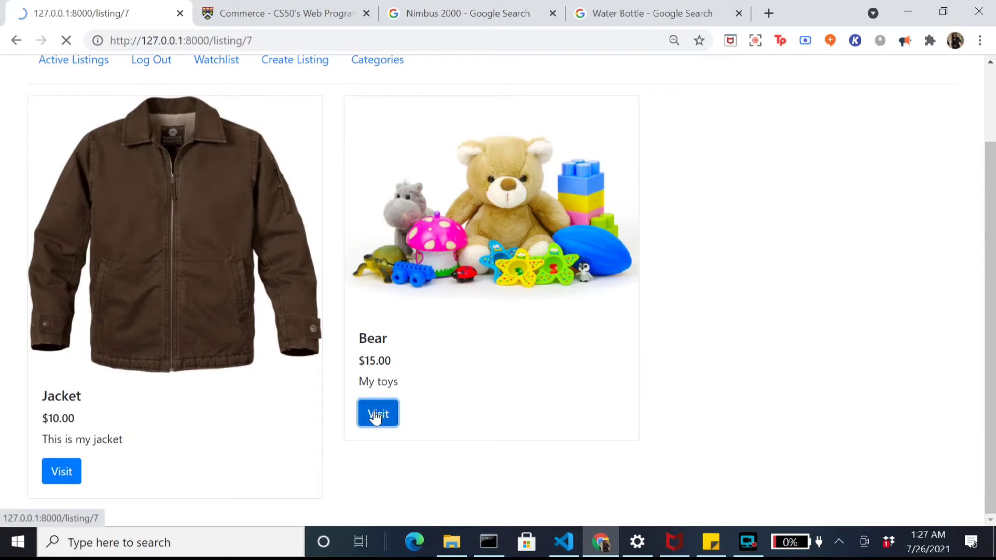
{"action": "scroll", "coordinate": [371, 416], "scroll_direction": "down", "scroll_amount": 10}
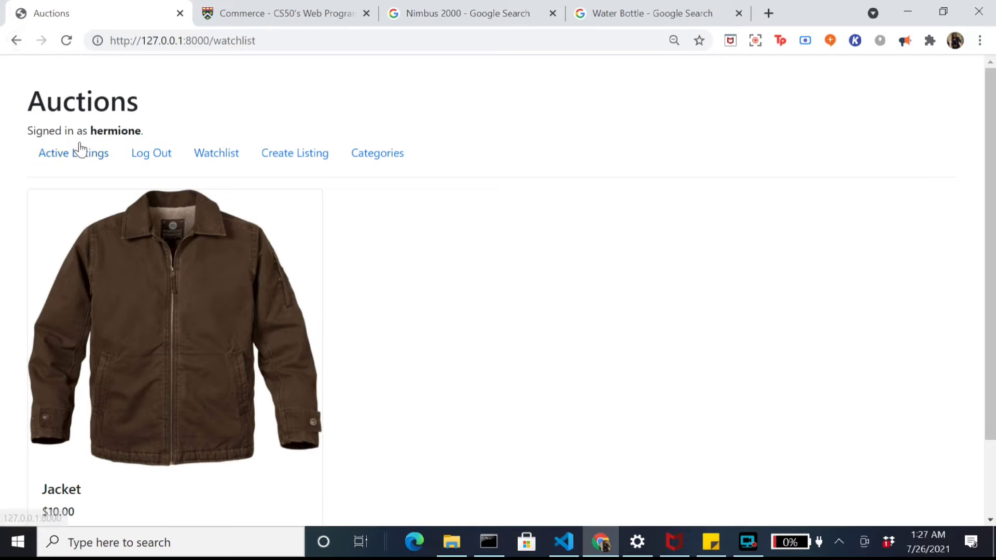
{"action": "left_click", "coordinate": [80, 153]}
Step: After a glance at the specification, open the Bear listing page
{"action": "left_click", "coordinate": [266, 6]}
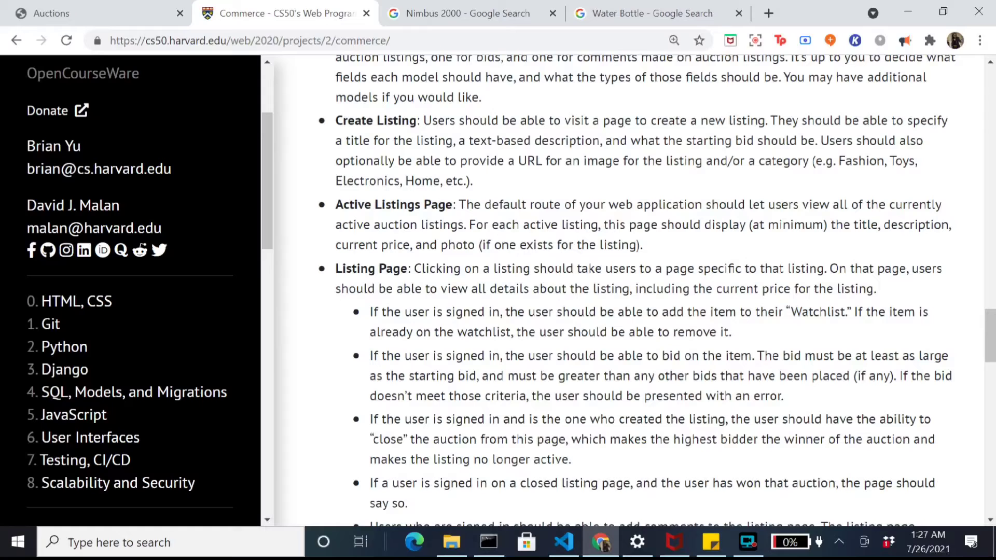
{"action": "left_click", "coordinate": [58, 8]}
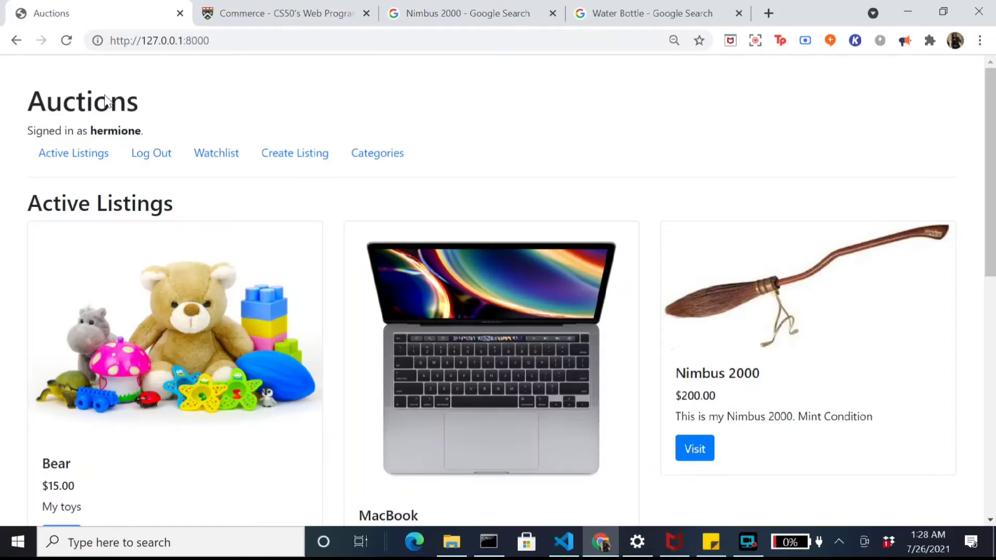
{"action": "scroll", "coordinate": [159, 296], "scroll_direction": "down", "scroll_amount": 3}
{"action": "left_click", "coordinate": [66, 387]}
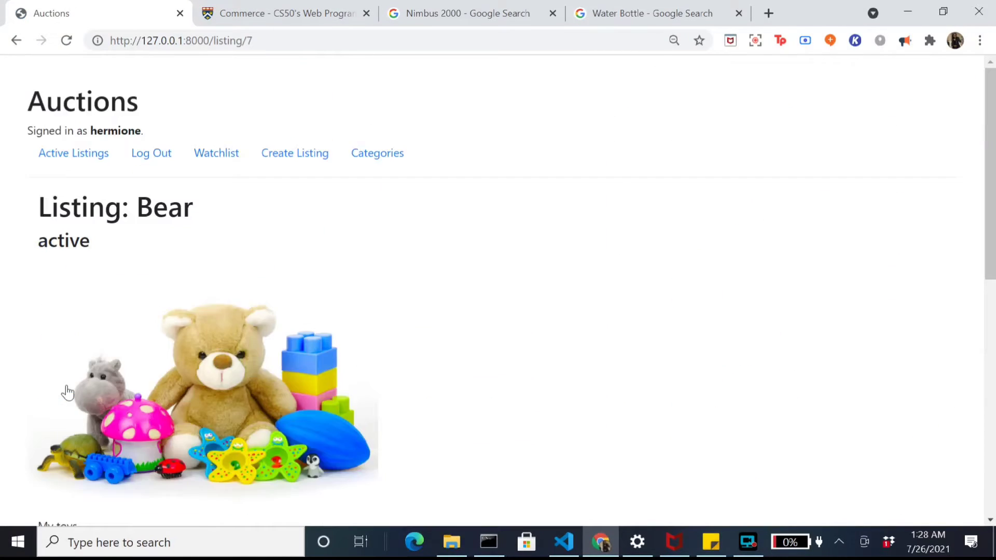
{"action": "scroll", "coordinate": [223, 316], "scroll_direction": "down", "scroll_amount": 5}
{"action": "scroll", "coordinate": [223, 316], "scroll_direction": "down", "scroll_amount": 4}
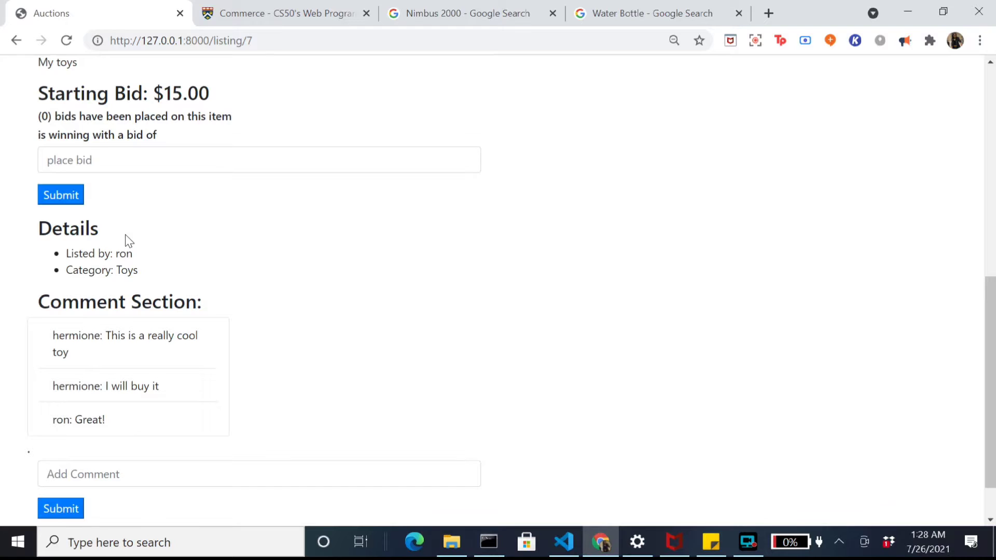
{"action": "scroll", "coordinate": [128, 241], "scroll_direction": "down", "scroll_amount": 1}
{"action": "scroll", "coordinate": [156, 289], "scroll_direction": "up", "scroll_amount": 3}
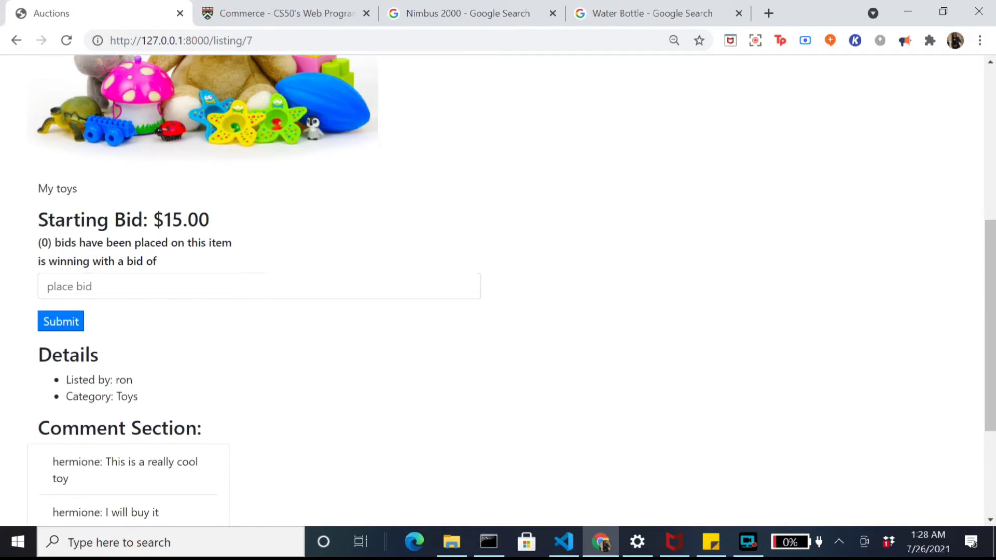
{"action": "scroll", "coordinate": [155, 288], "scroll_direction": "up", "scroll_amount": 2}
Step: Place a bid of 20 on the Bear listing
{"action": "left_click", "coordinate": [48, 387]}
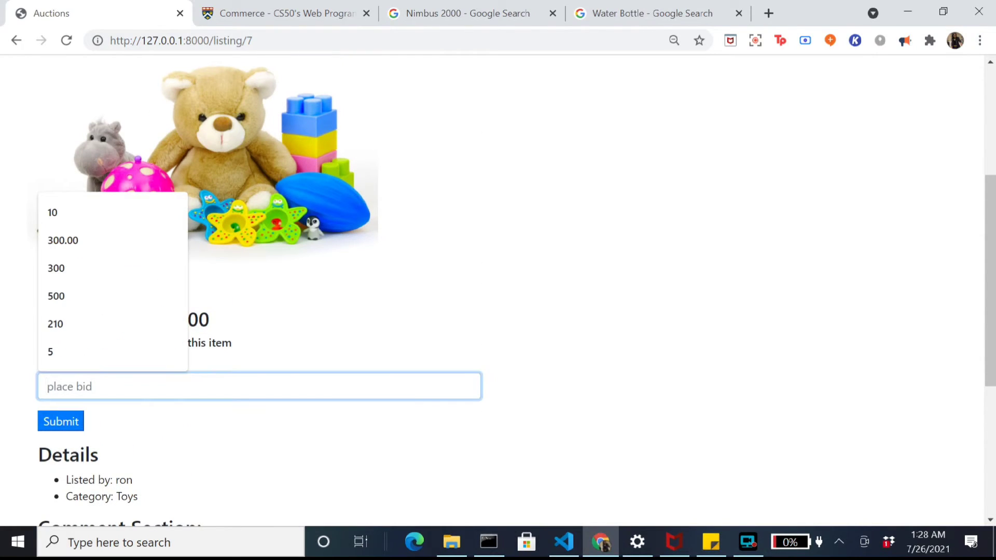
{"action": "type", "text": "20"}
{"action": "scroll", "coordinate": [314, 428], "scroll_direction": "down", "scroll_amount": 1}
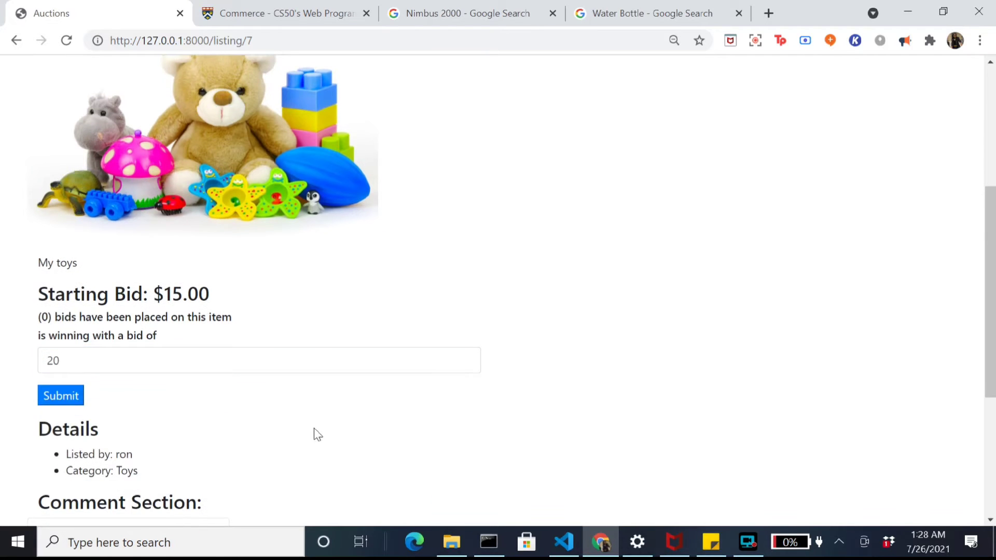
{"action": "left_click", "coordinate": [57, 402]}
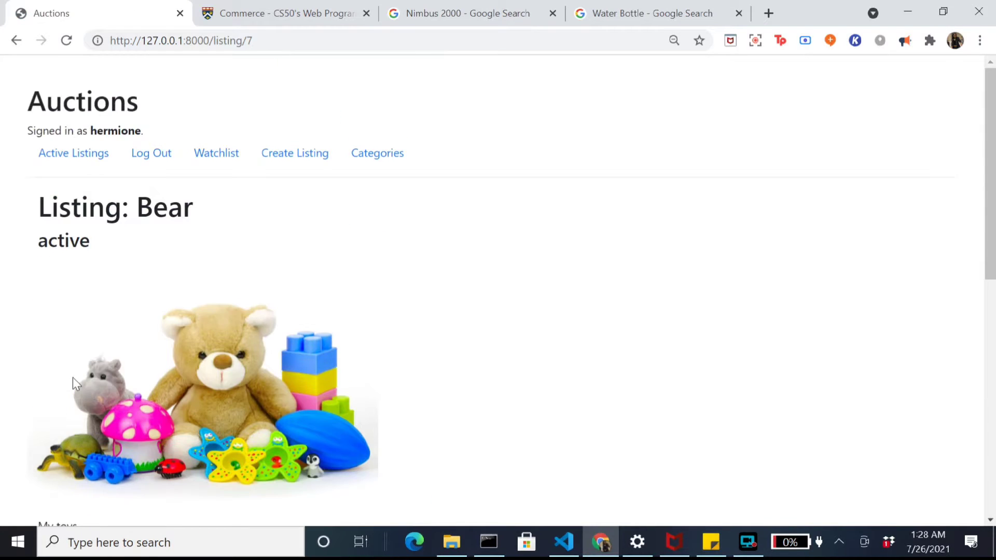
{"action": "scroll", "coordinate": [73, 383], "scroll_direction": "down", "scroll_amount": 5}
{"action": "left_click_drag", "start_coordinate": [38, 323], "coordinate": [198, 323]}
{"action": "left_click", "coordinate": [160, 339]}
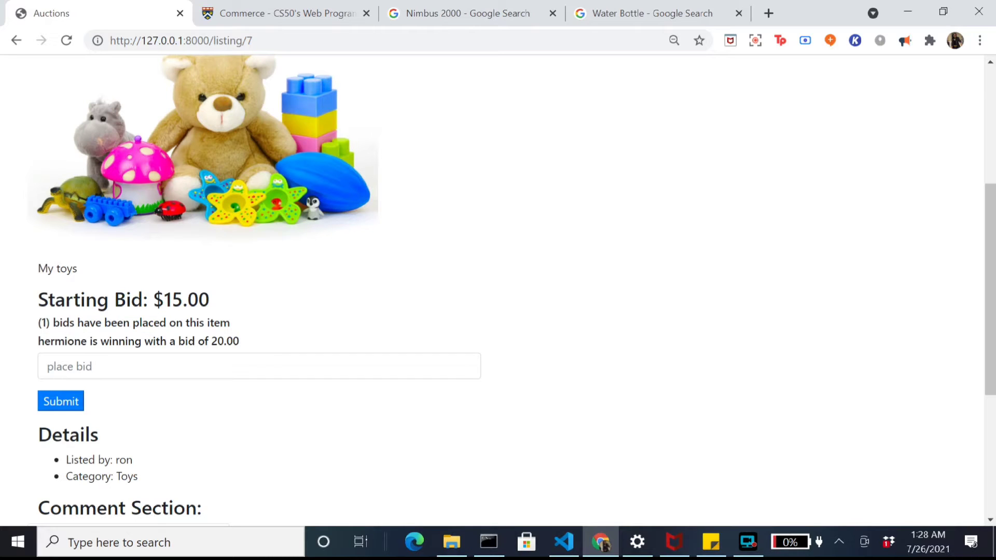
Step: Try a bid of 5 on Bear and get the 'That bid was too small!' error
{"action": "left_click", "coordinate": [47, 366]}
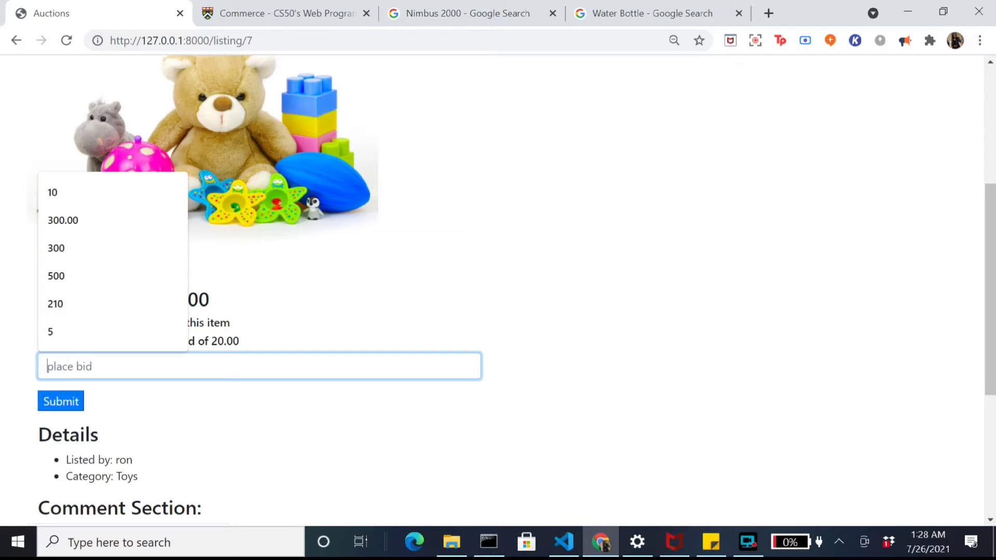
{"action": "type", "text": "5"}
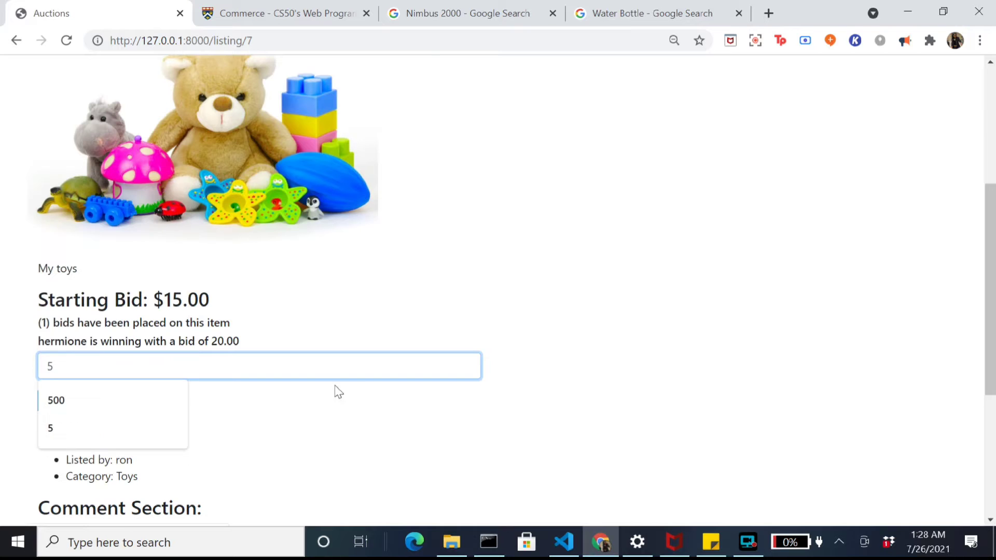
{"action": "left_click", "coordinate": [372, 423]}
{"action": "left_click", "coordinate": [63, 408]}
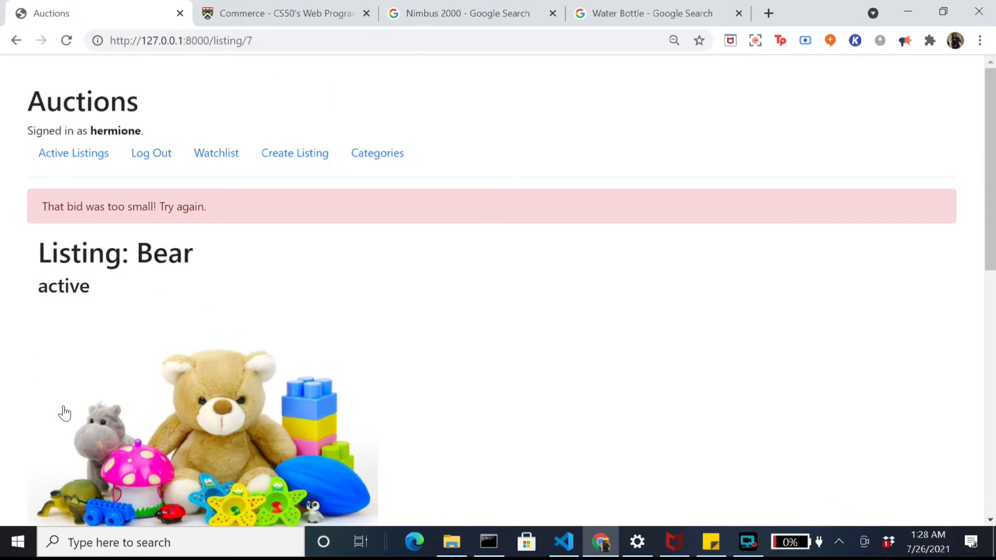
{"action": "left_click_drag", "start_coordinate": [12, 208], "coordinate": [281, 214]}
{"action": "left_click", "coordinate": [419, 268]}
{"action": "left_click", "coordinate": [274, 8]}
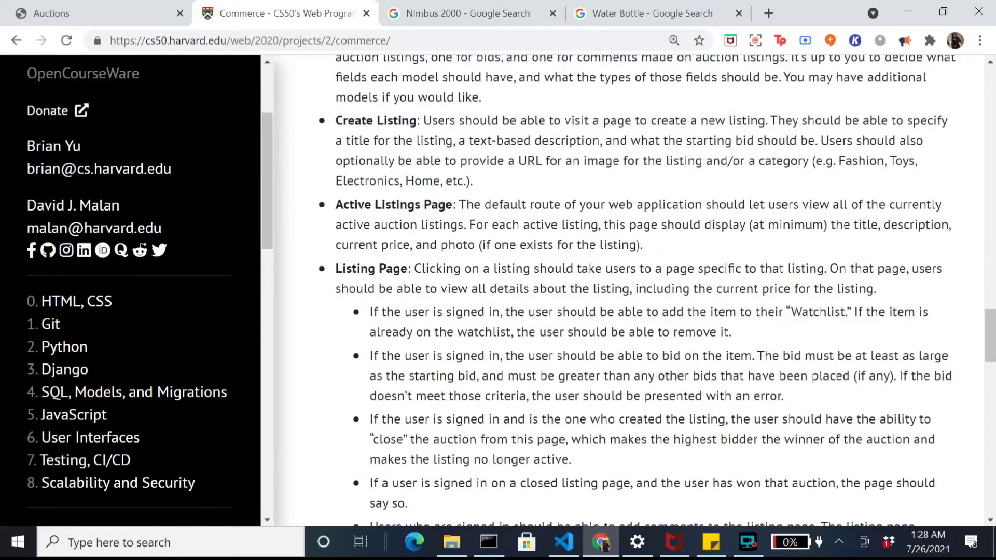
{"action": "scroll", "coordinate": [657, 291], "scroll_direction": "down", "scroll_amount": 1}
{"action": "left_click", "coordinate": [100, 7]}
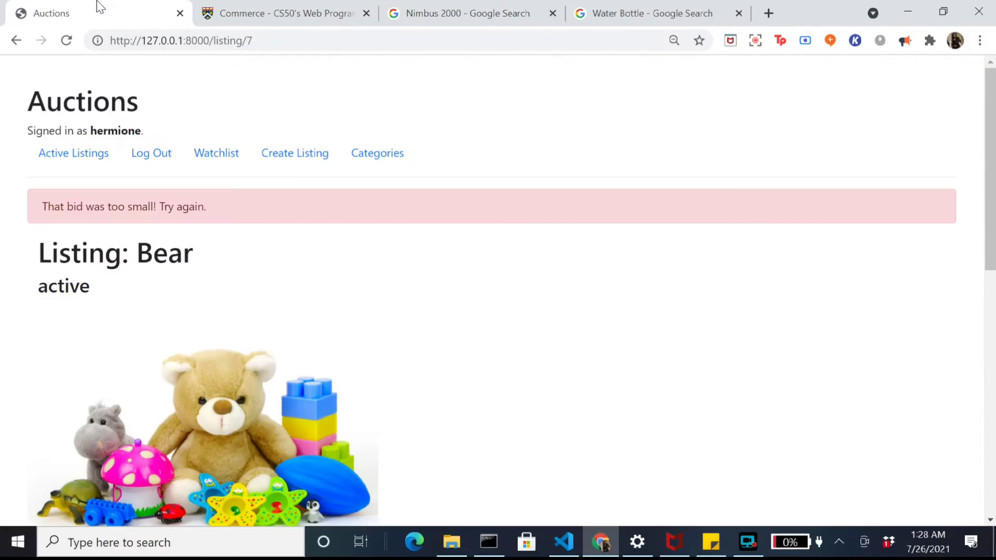
Step: Open the MacBook listing and close its auction
{"action": "left_click", "coordinate": [71, 158]}
{"action": "scroll", "coordinate": [625, 451], "scroll_direction": "down", "scroll_amount": 4}
{"action": "left_click", "coordinate": [378, 385]}
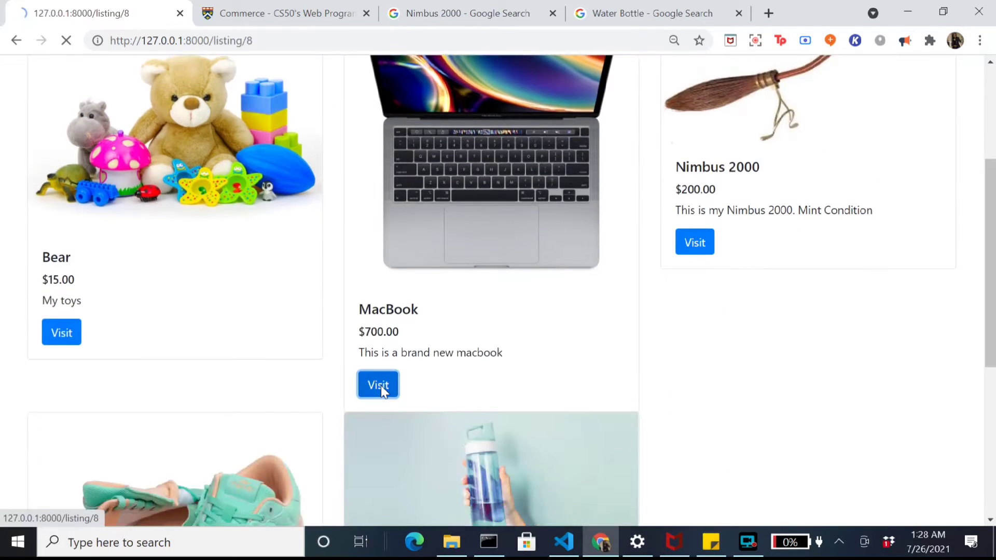
{"action": "scroll", "coordinate": [273, 310], "scroll_direction": "down", "scroll_amount": 10}
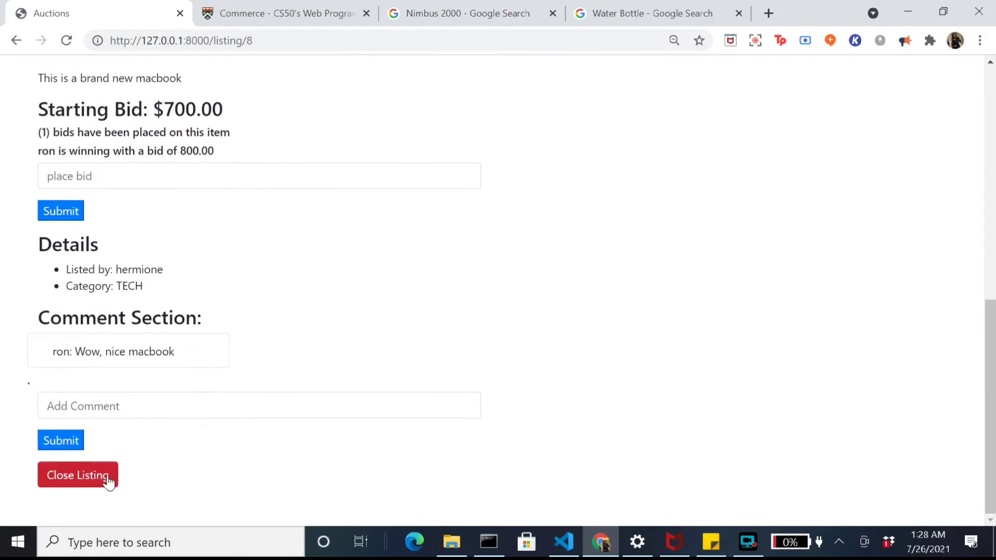
{"action": "scroll", "coordinate": [109, 475], "scroll_direction": "up", "scroll_amount": 2}
{"action": "scroll", "coordinate": [105, 469], "scroll_direction": "down", "scroll_amount": 2}
{"action": "left_click", "coordinate": [102, 481]}
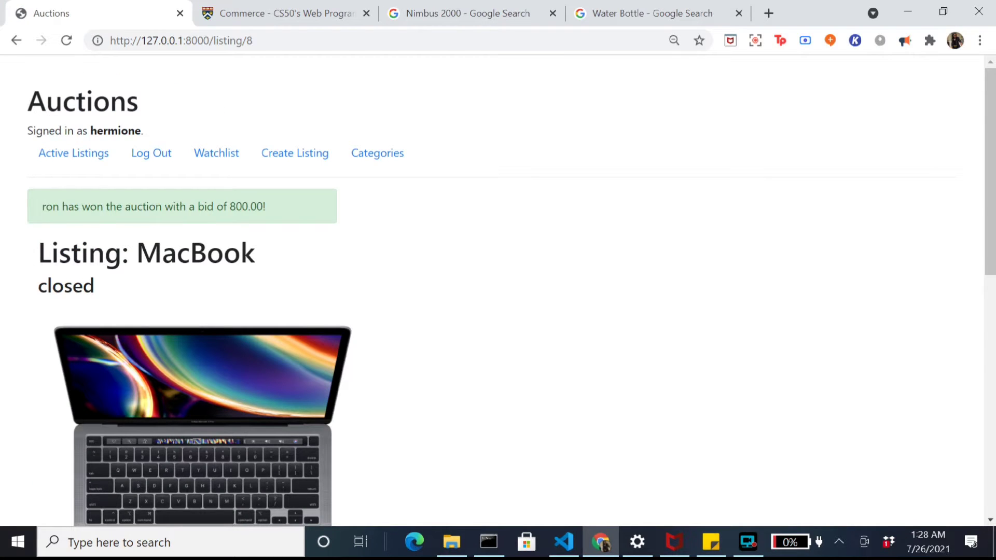
Step: Review the banner announcing the highest bidder won at 800.00, cross-checking the specification
{"action": "left_click_drag", "start_coordinate": [32, 207], "coordinate": [9, 207]}
{"action": "left_click", "coordinate": [287, 205]}
{"action": "left_click", "coordinate": [10, 207]}
{"action": "scroll", "coordinate": [254, 213], "scroll_direction": "down", "scroll_amount": 7}
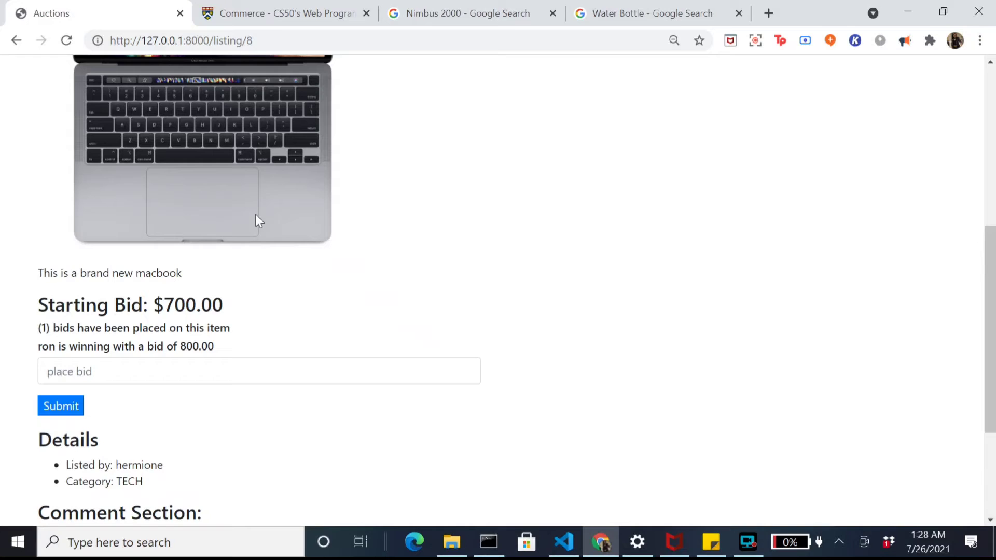
{"action": "left_click", "coordinate": [275, 15]}
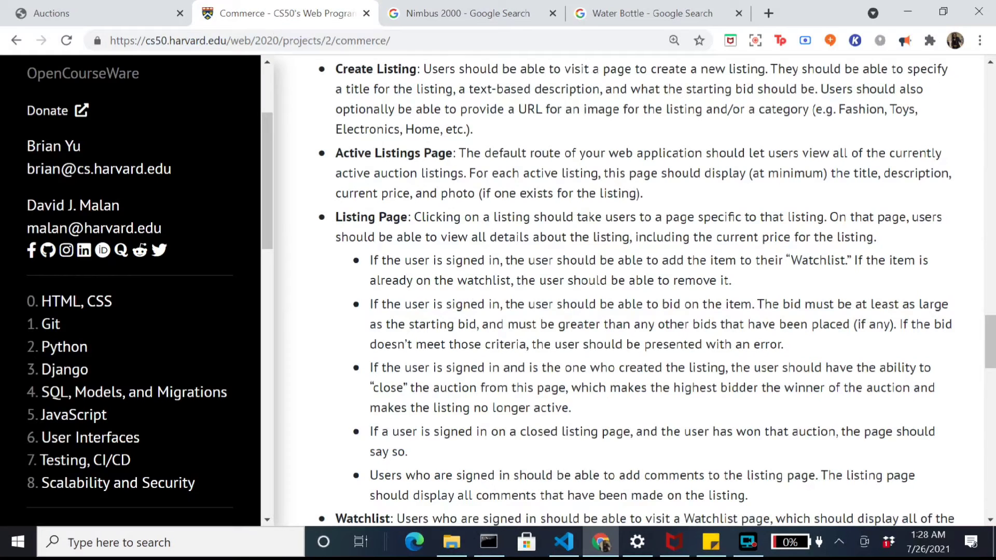
{"action": "left_click", "coordinate": [46, 13]}
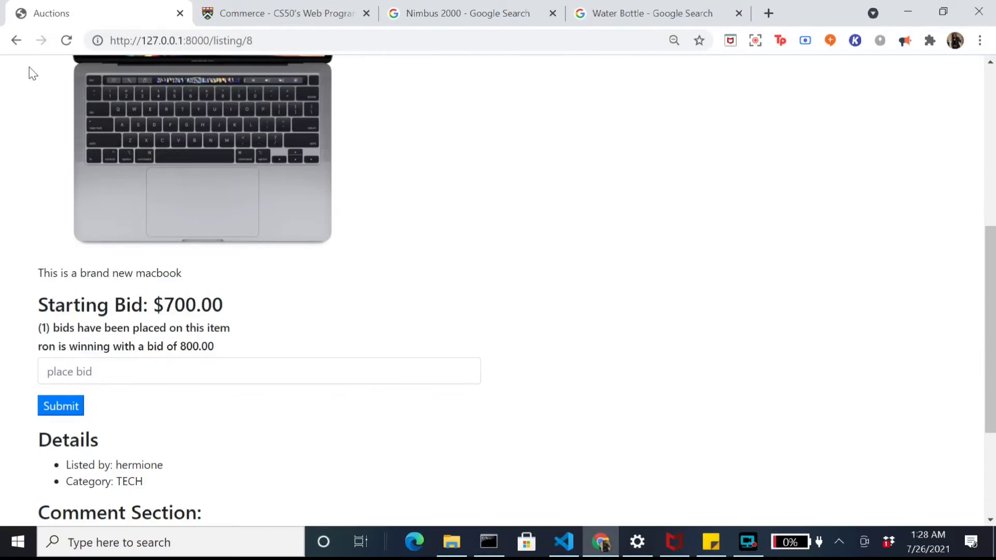
{"action": "scroll", "coordinate": [66, 123], "scroll_direction": "down", "scroll_amount": 4}
{"action": "scroll", "coordinate": [103, 213], "scroll_direction": "up", "scroll_amount": 8}
{"action": "scroll", "coordinate": [83, 173], "scroll_direction": "up", "scroll_amount": 2}
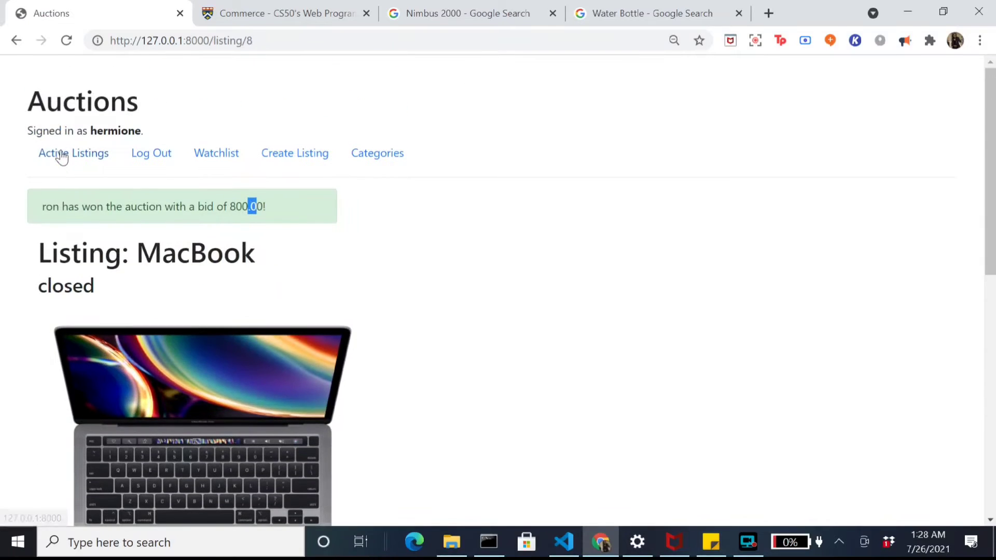
Step: Return to Active Listings and scroll the cards to confirm MacBook no longer appears
{"action": "left_click", "coordinate": [62, 156]}
{"action": "scroll", "coordinate": [413, 268], "scroll_direction": "down", "scroll_amount": 4}
{"action": "scroll", "coordinate": [414, 268], "scroll_direction": "up", "scroll_amount": 4}
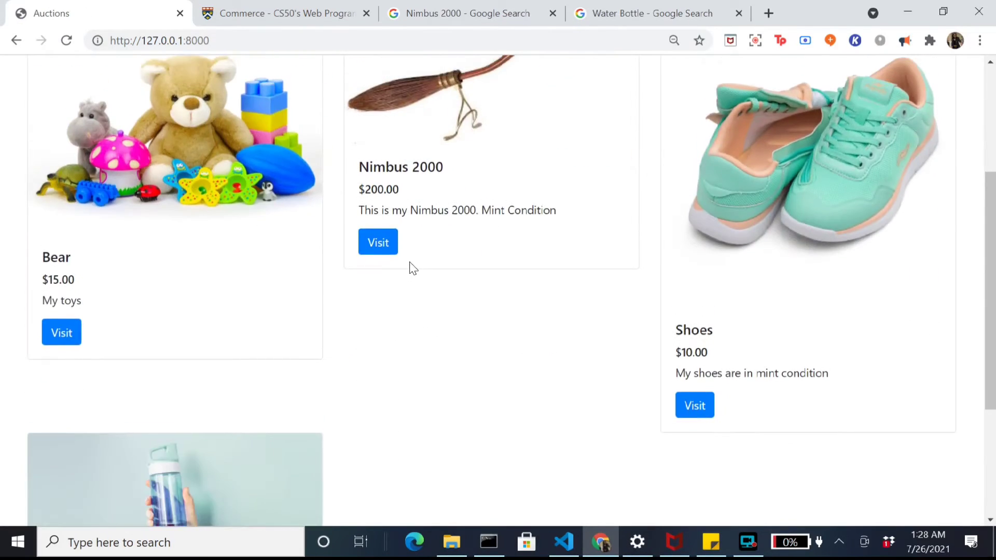
{"action": "left_click", "coordinate": [282, 10]}
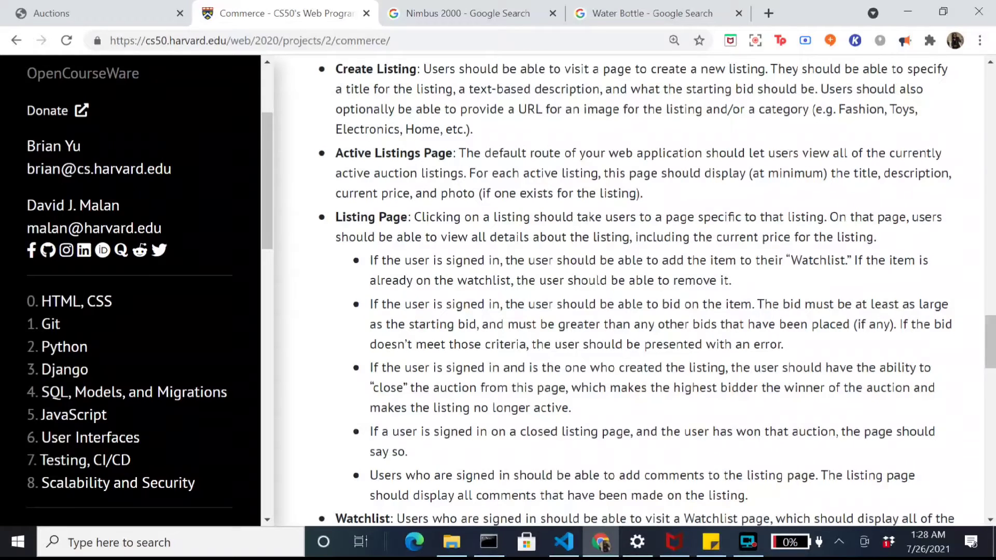
{"action": "left_click", "coordinate": [41, 7]}
{"action": "scroll", "coordinate": [261, 234], "scroll_direction": "down", "scroll_amount": 6}
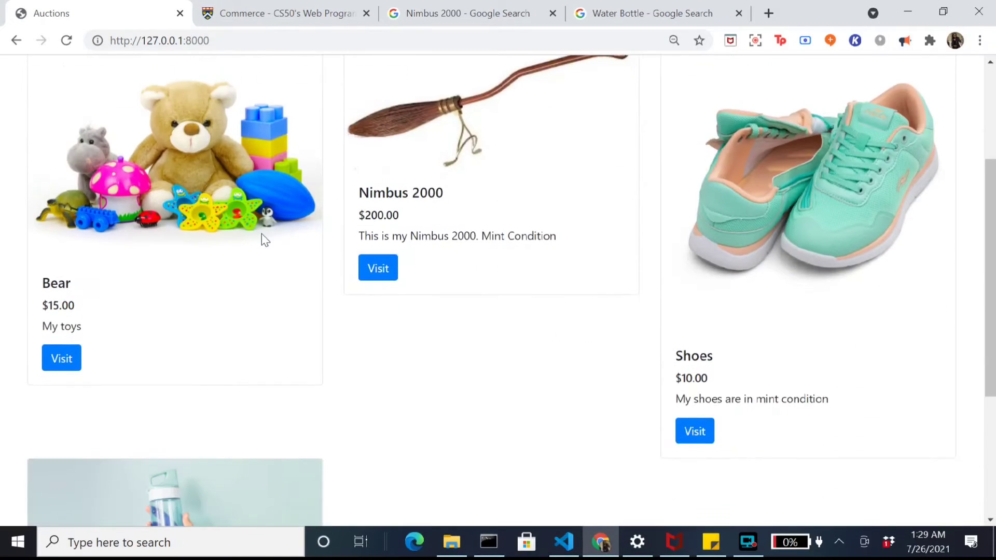
{"action": "scroll", "coordinate": [262, 233], "scroll_direction": "up", "scroll_amount": 5}
{"action": "scroll", "coordinate": [260, 232], "scroll_direction": "up", "scroll_amount": 2}
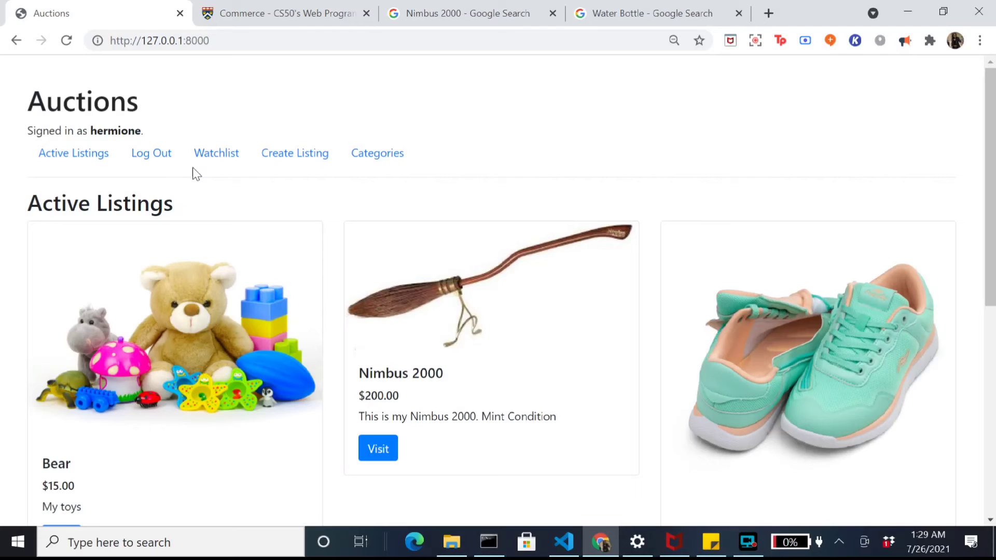
Step: Log out, then log in as the MacBook's winning bidder with their username and password
{"action": "left_click", "coordinate": [151, 156]}
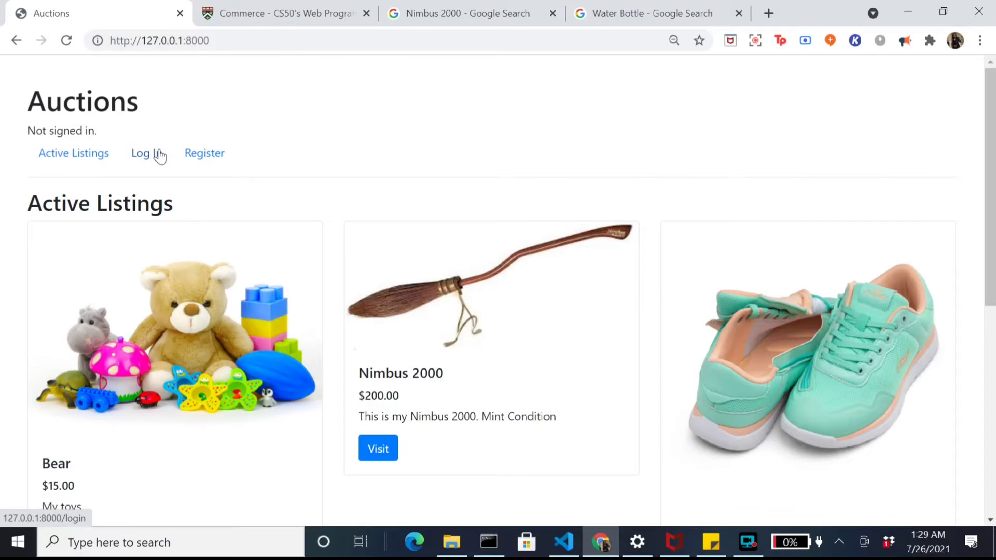
{"action": "left_click", "coordinate": [154, 154]}
{"action": "type", "text": "ron"}
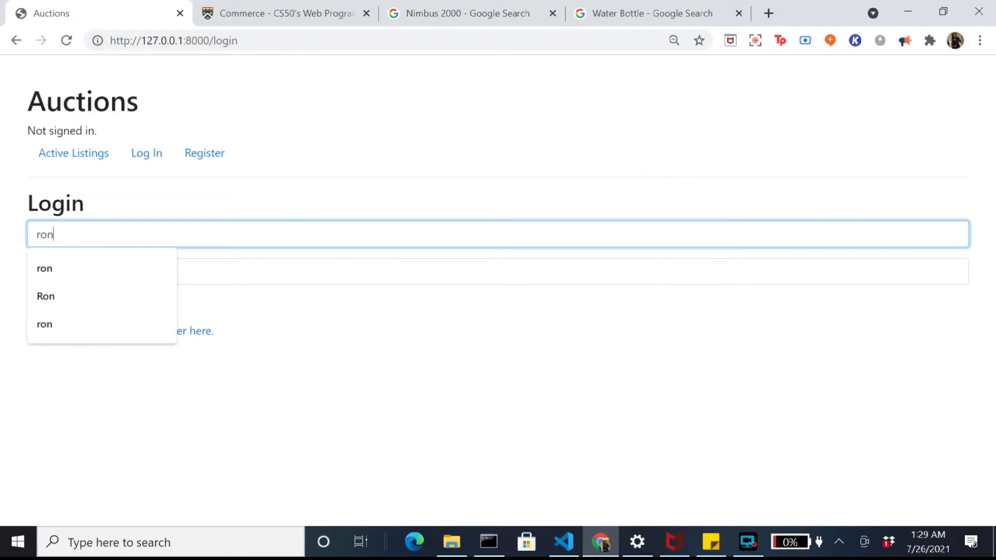
{"action": "left_click", "coordinate": [260, 271]}
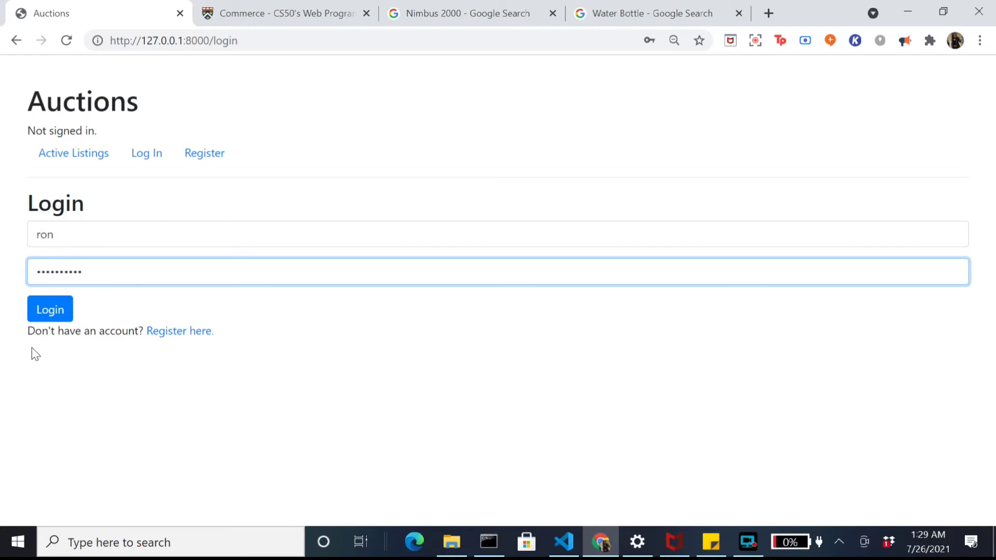
{"action": "left_click", "coordinate": [48, 313]}
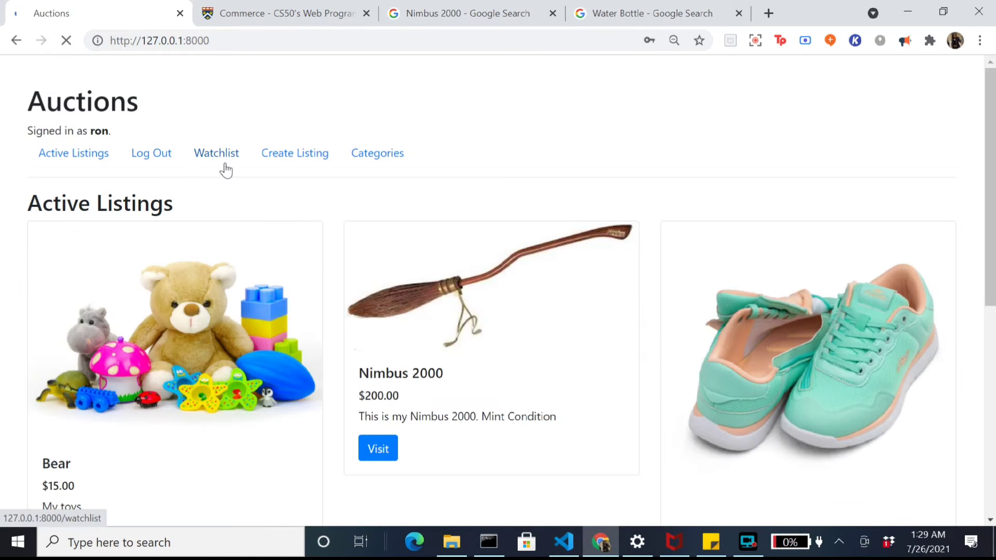
Step: Open the MacBook from the watchlist, which shows 'You have won the auction!'
{"action": "left_click", "coordinate": [225, 165]}
{"action": "scroll", "coordinate": [156, 338], "scroll_direction": "down", "scroll_amount": 2}
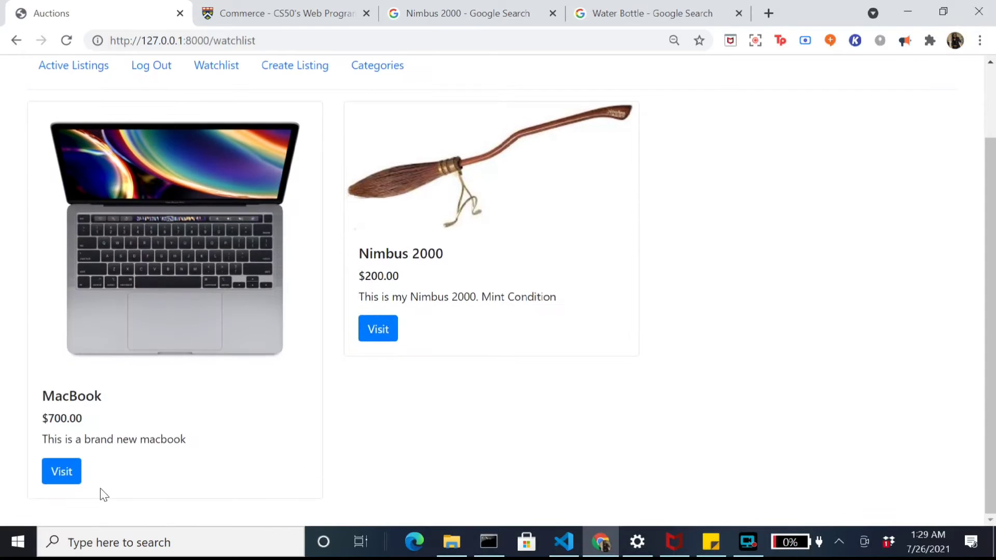
{"action": "left_click", "coordinate": [61, 472]}
{"action": "left_click_drag", "start_coordinate": [33, 210], "coordinate": [200, 186]}
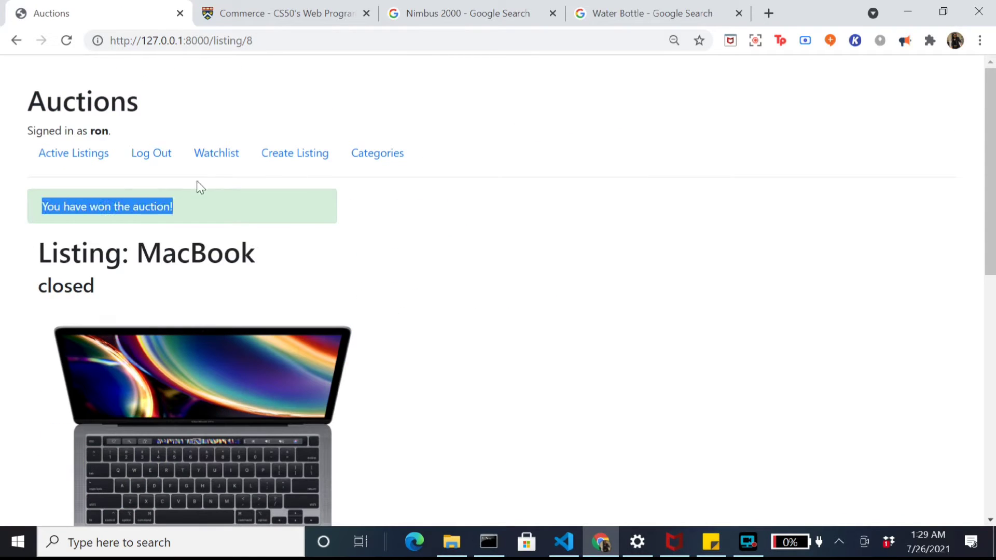
{"action": "left_click", "coordinate": [244, 216]}
{"action": "scroll", "coordinate": [245, 217], "scroll_direction": "down", "scroll_amount": 7}
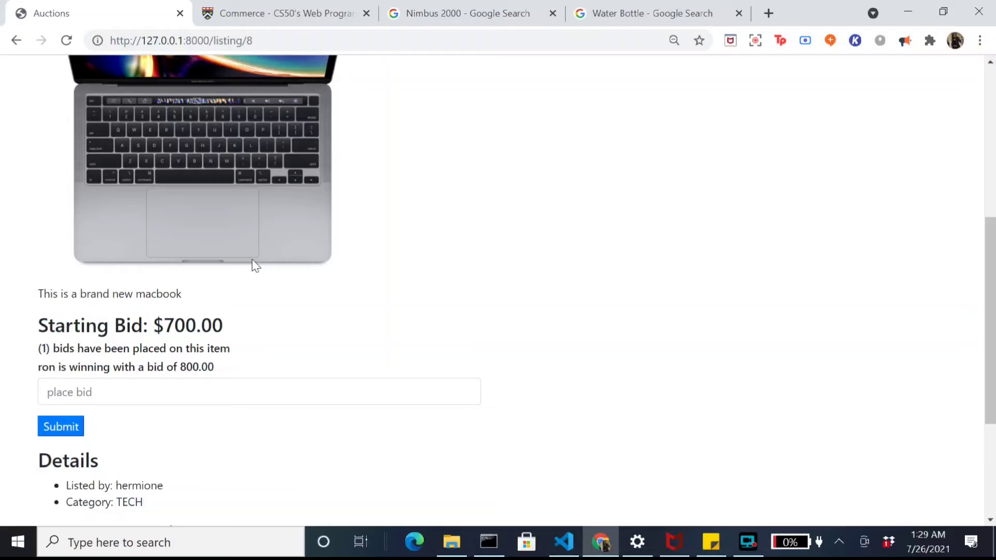
{"action": "scroll", "coordinate": [256, 266], "scroll_direction": "down", "scroll_amount": 3}
{"action": "scroll", "coordinate": [254, 264], "scroll_direction": "up", "scroll_amount": 7}
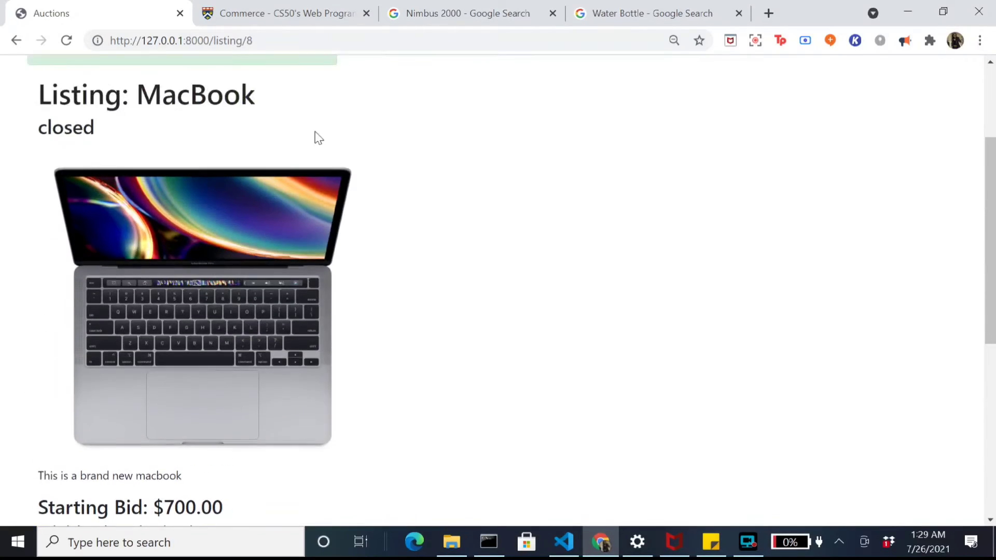
Step: Glance at the CS50 specification, then go back to the watchlist page
{"action": "left_click", "coordinate": [340, 15]}
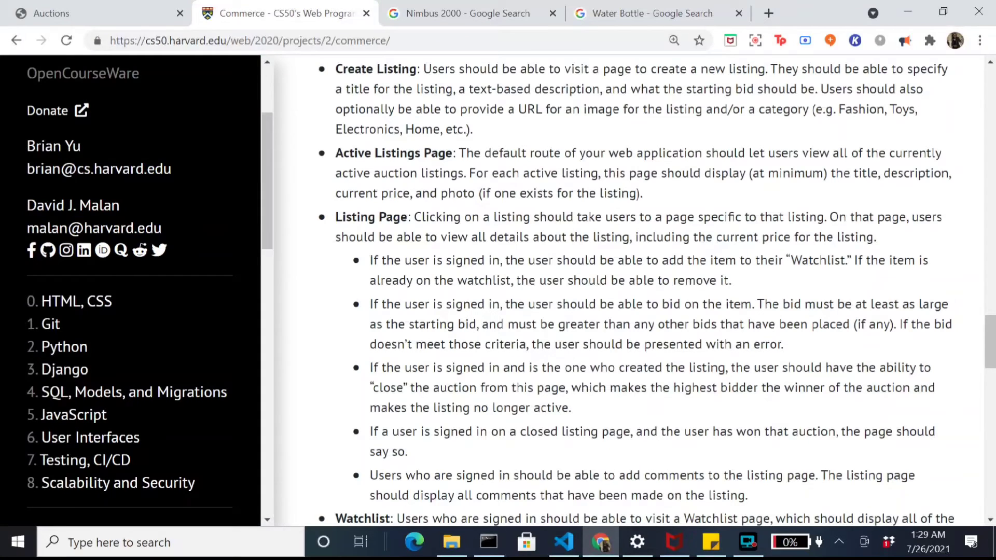
{"action": "left_click", "coordinate": [139, 8]}
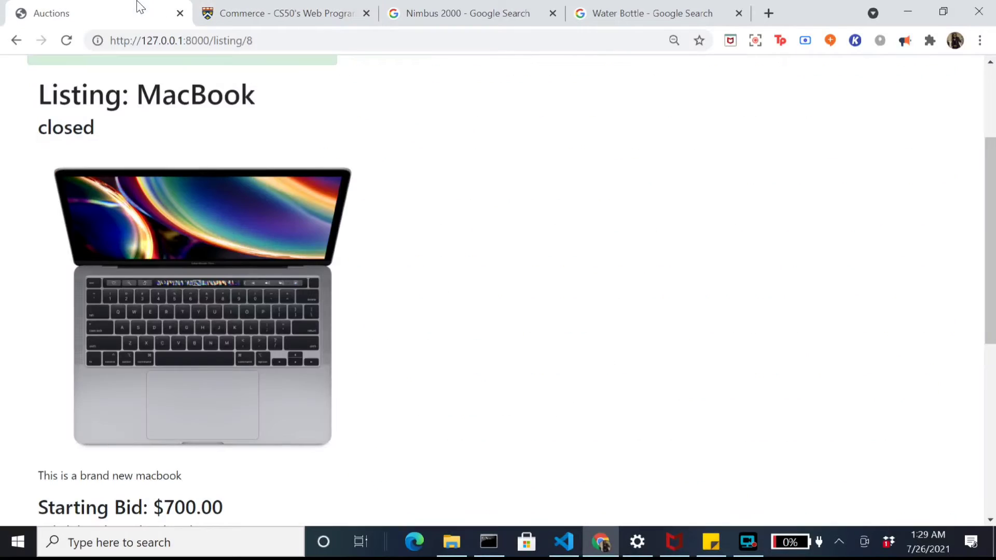
{"action": "left_click", "coordinate": [11, 41]}
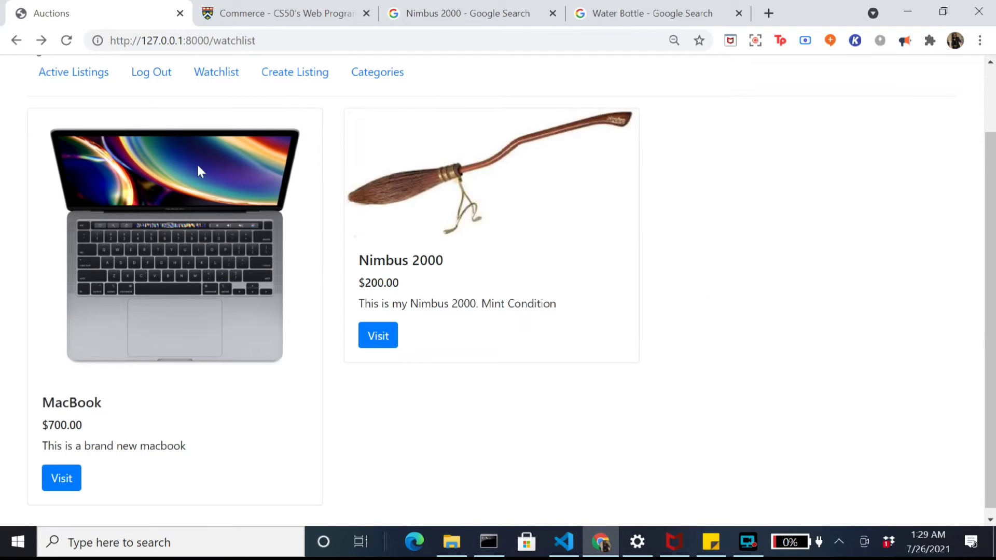
{"action": "scroll", "coordinate": [208, 223], "scroll_direction": "up", "scroll_amount": 2}
Step: Open the Water Bottle listing and post the comment 'This is a cool waterbottle'
{"action": "left_click", "coordinate": [91, 161]}
{"action": "scroll", "coordinate": [356, 385], "scroll_direction": "down", "scroll_amount": 6}
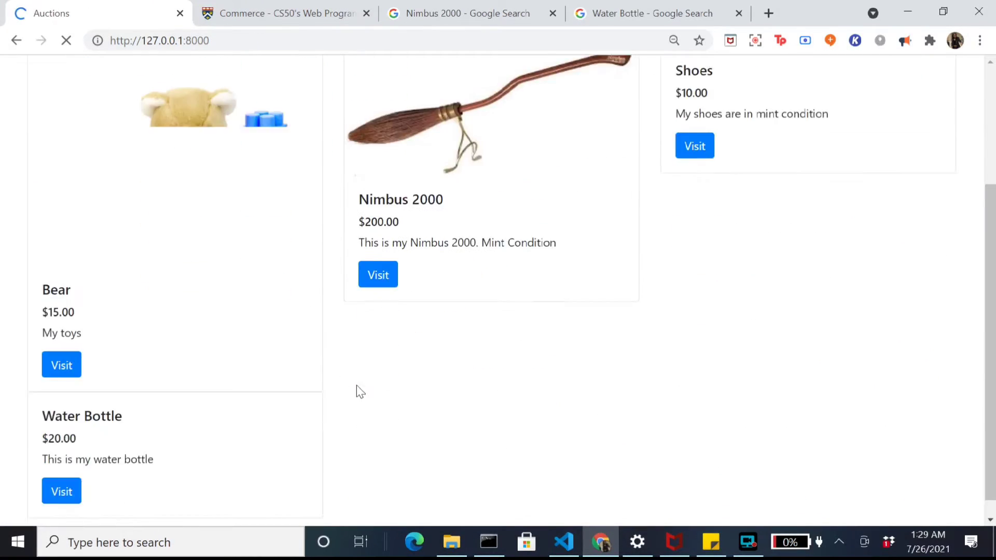
{"action": "left_click", "coordinate": [70, 510]}
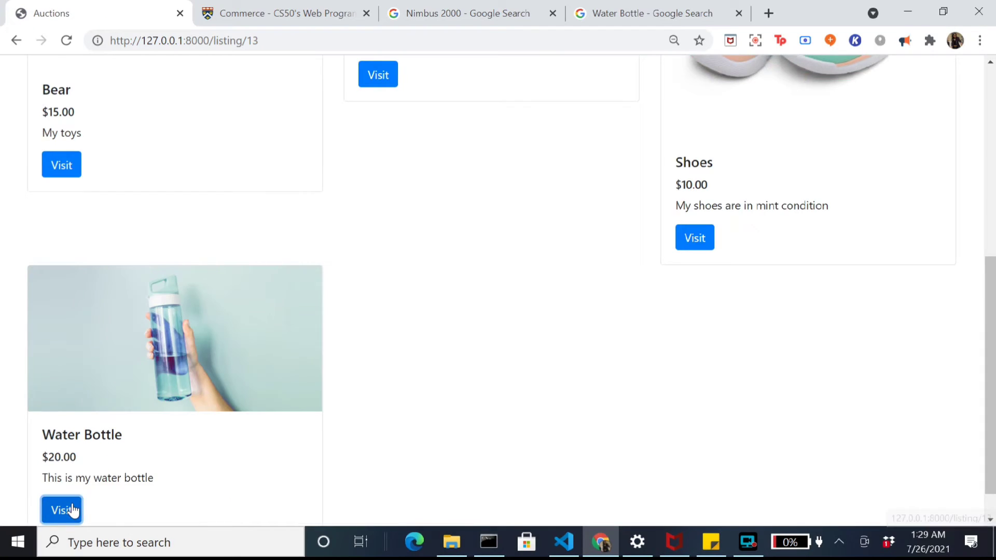
{"action": "scroll", "coordinate": [71, 511], "scroll_direction": "down", "scroll_amount": 5}
{"action": "left_click", "coordinate": [254, 418]}
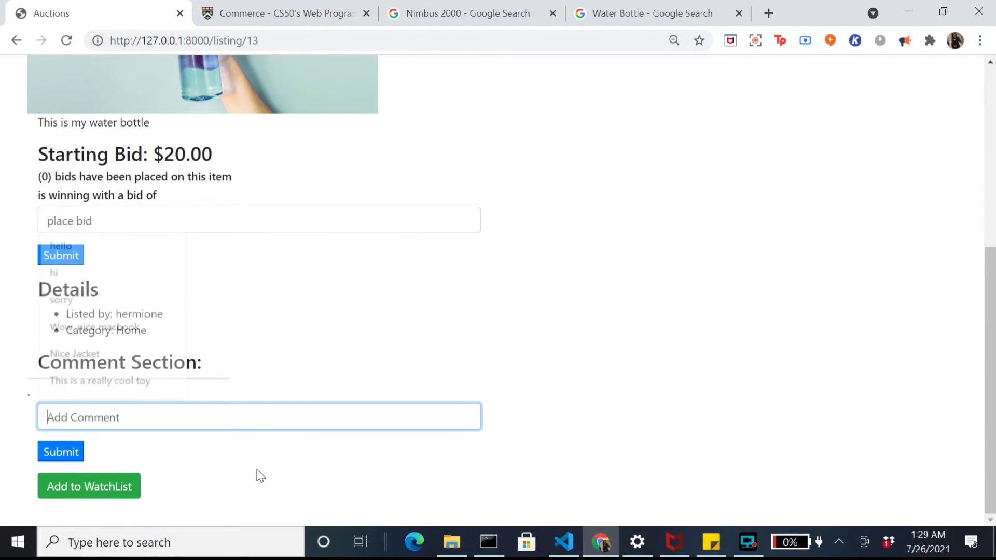
{"action": "type", "text": "This is"}
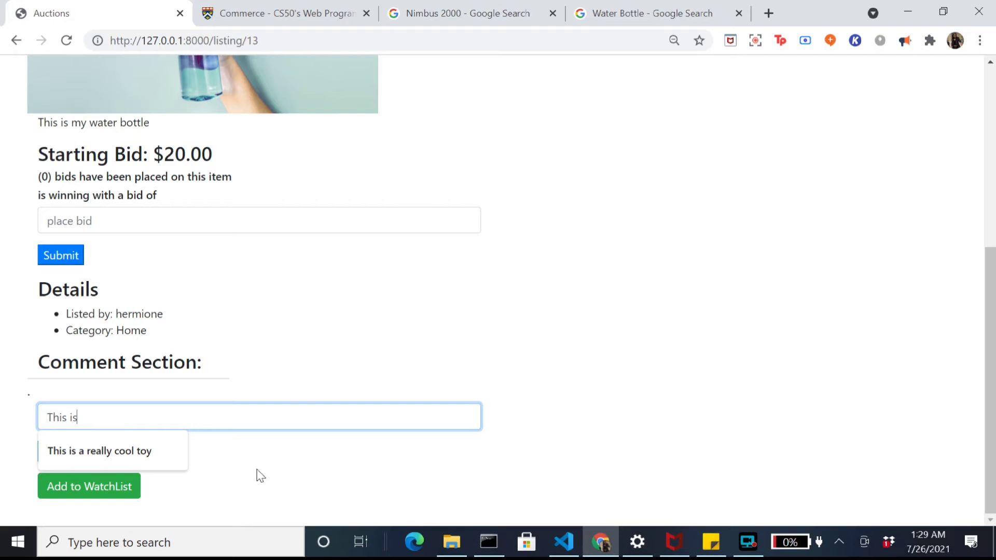
{"action": "type", "text": " a cool waterbottle"}
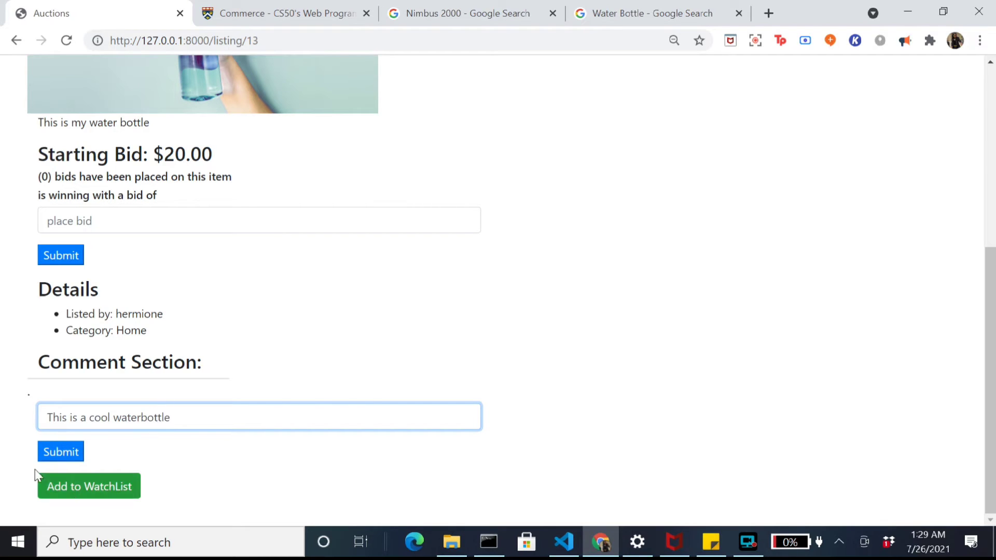
{"action": "left_click", "coordinate": [49, 452]}
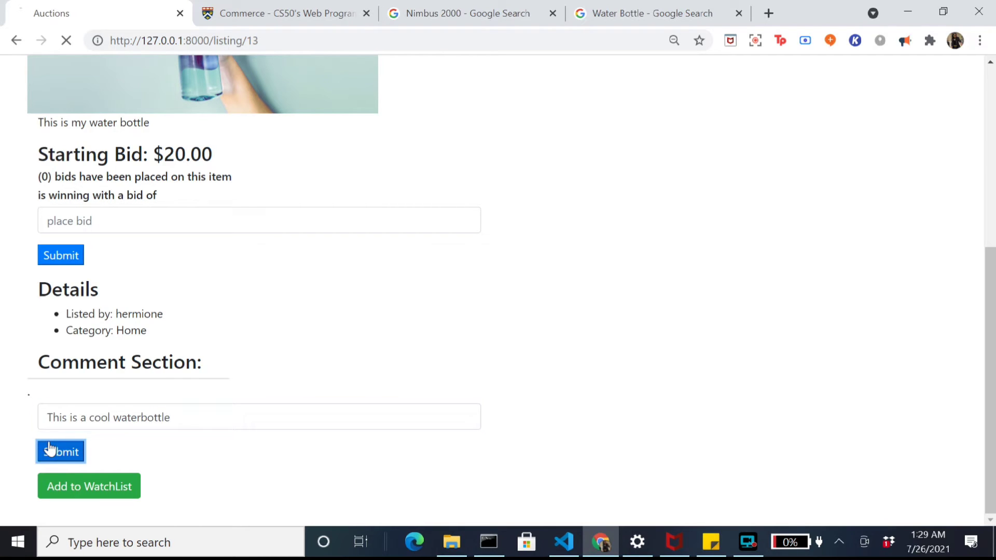
{"action": "scroll", "coordinate": [118, 429], "scroll_direction": "down", "scroll_amount": 5}
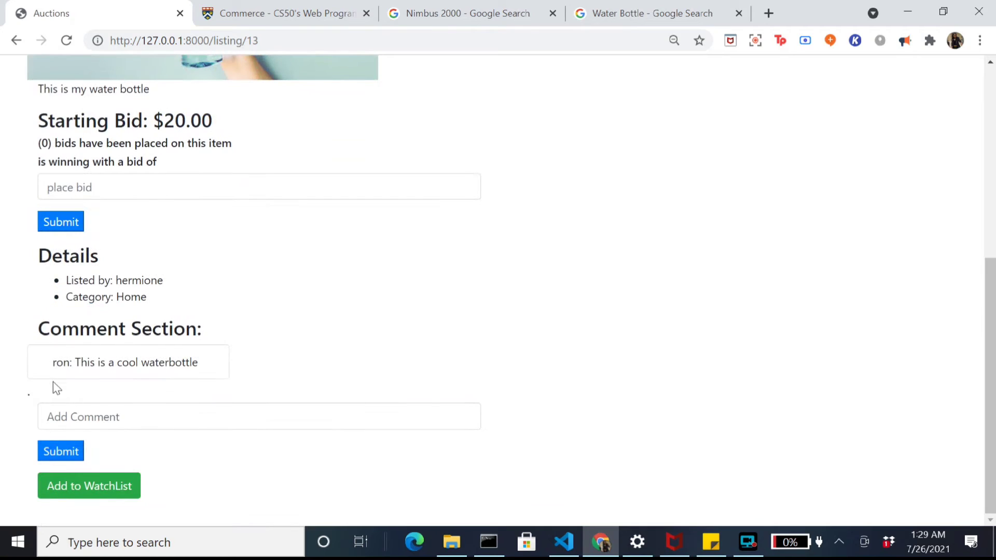
Step: Post a second comment on Water Bottle: 'I will buy it'
{"action": "double_click", "coordinate": [63, 362]}
{"action": "left_click", "coordinate": [171, 362]}
{"action": "left_click", "coordinate": [208, 421]}
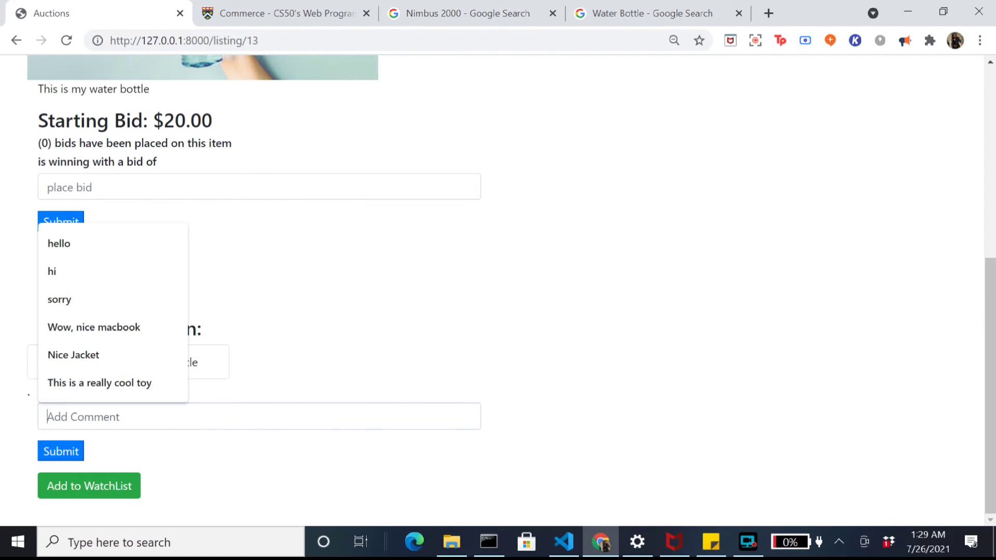
{"action": "type", "text": "I will bu"}
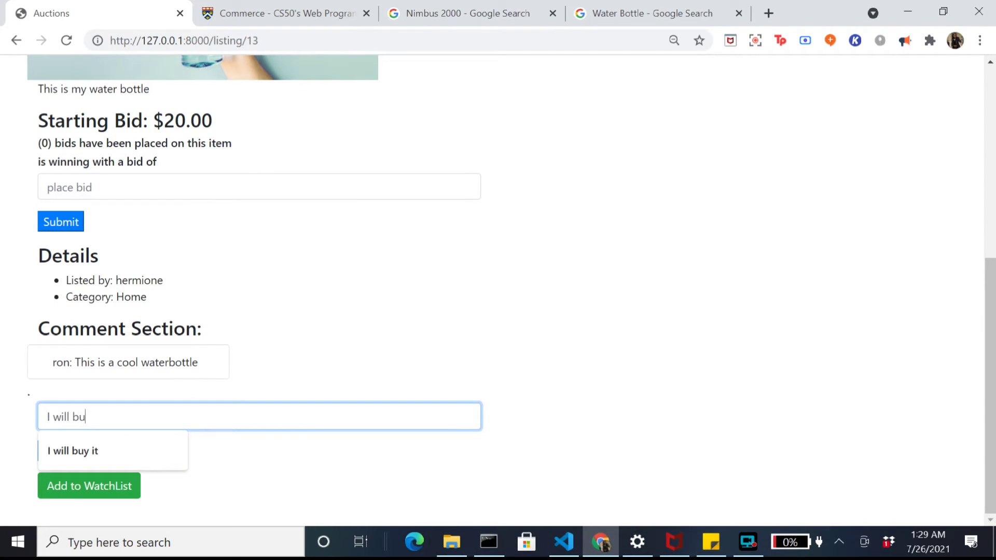
{"action": "type", "text": "y it"}
{"action": "left_click", "coordinate": [71, 457]}
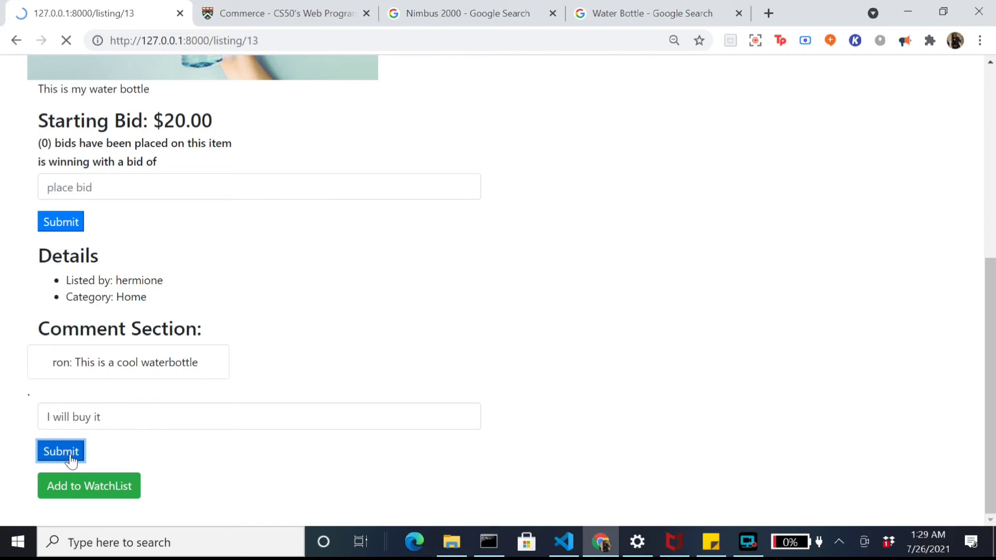
{"action": "scroll", "coordinate": [71, 450], "scroll_direction": "down", "scroll_amount": 7}
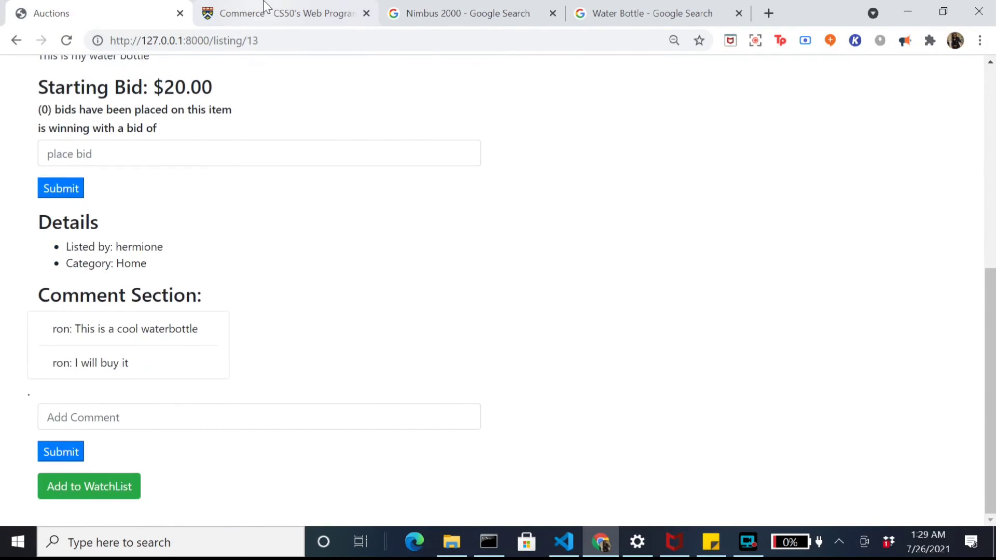
Step: Glance at the Commerce spec, then open the Auctions Watchlist page
{"action": "left_click", "coordinate": [265, 6]}
{"action": "scroll", "coordinate": [347, 427], "scroll_direction": "down", "scroll_amount": 5}
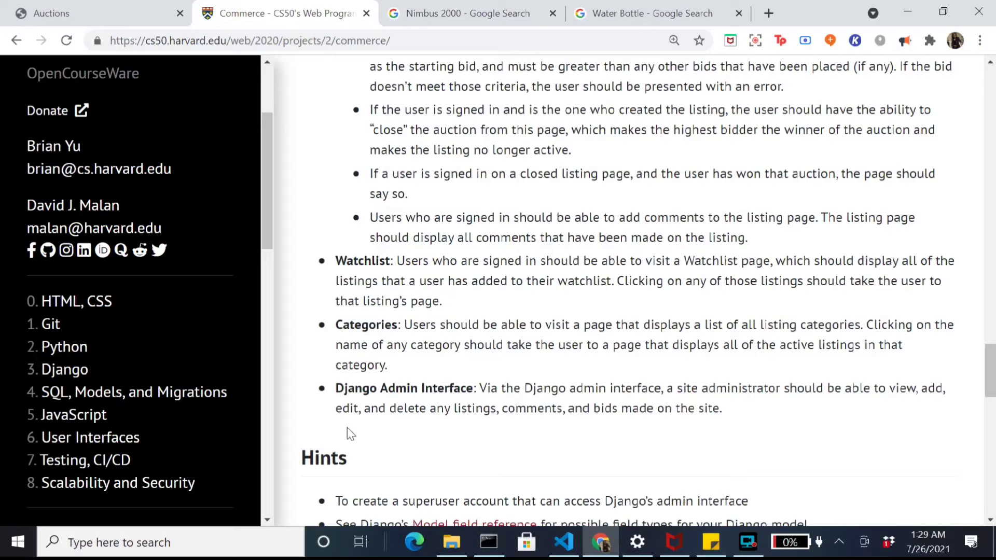
{"action": "left_click", "coordinate": [171, 8]}
{"action": "scroll", "coordinate": [211, 150], "scroll_direction": "up", "scroll_amount": 10}
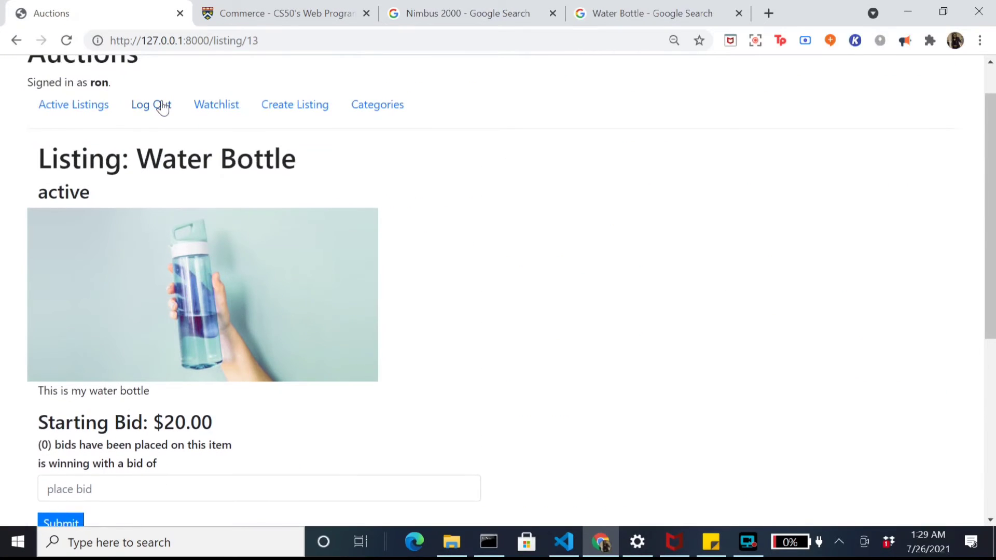
{"action": "left_click", "coordinate": [201, 108]}
{"action": "scroll", "coordinate": [313, 521], "scroll_direction": "down", "scroll_amount": 2}
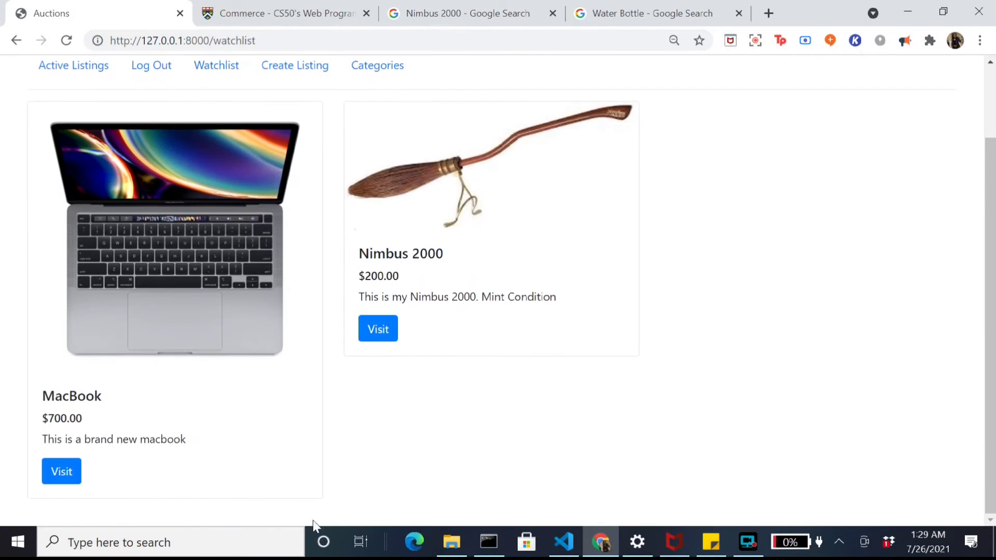
Step: Remove the MacBook from the watchlist and confirm only Nimbus 2000 remains
{"action": "left_click", "coordinate": [58, 483]}
{"action": "scroll", "coordinate": [149, 284], "scroll_direction": "down", "scroll_amount": 8}
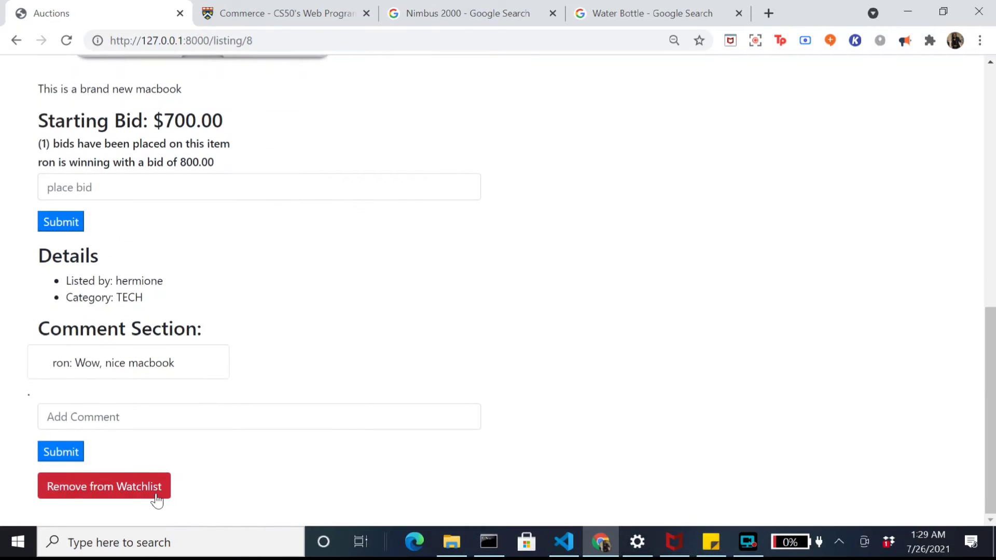
{"action": "left_click", "coordinate": [155, 495]}
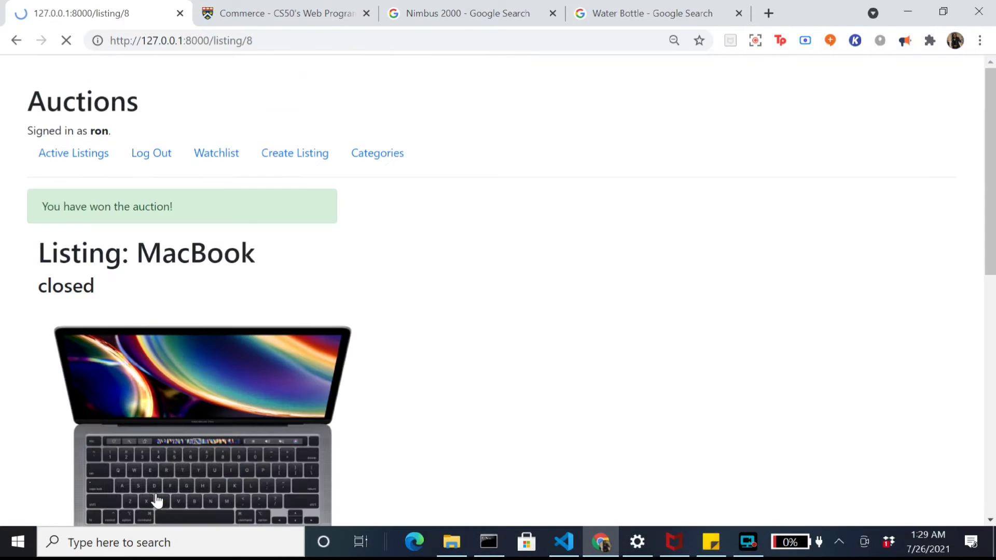
{"action": "left_click", "coordinate": [224, 154]}
{"action": "left_click", "coordinate": [282, 7]}
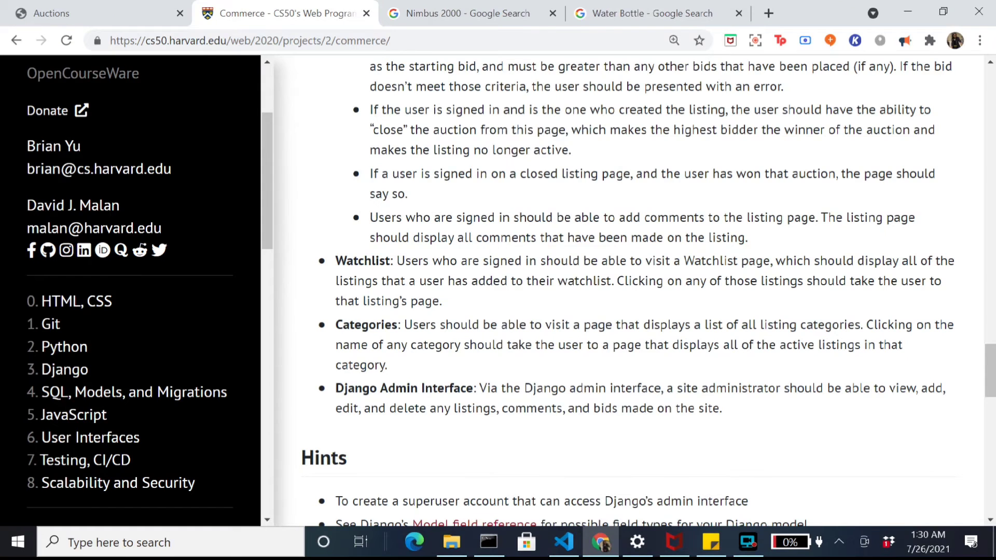
Step: Browse the Fashion category and look over the Jacket listing
{"action": "left_click", "coordinate": [98, 13]}
{"action": "left_click", "coordinate": [377, 153]}
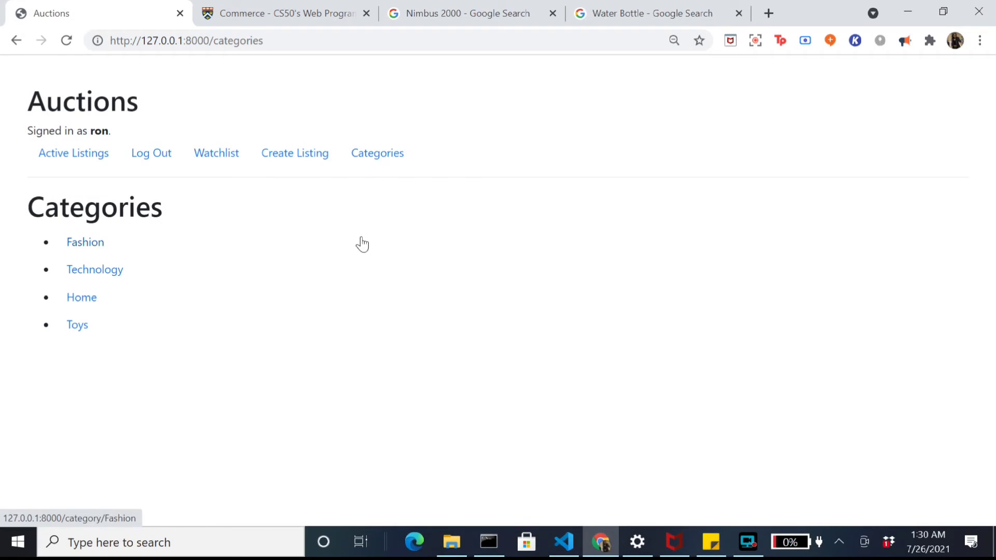
{"action": "left_click", "coordinate": [82, 244]}
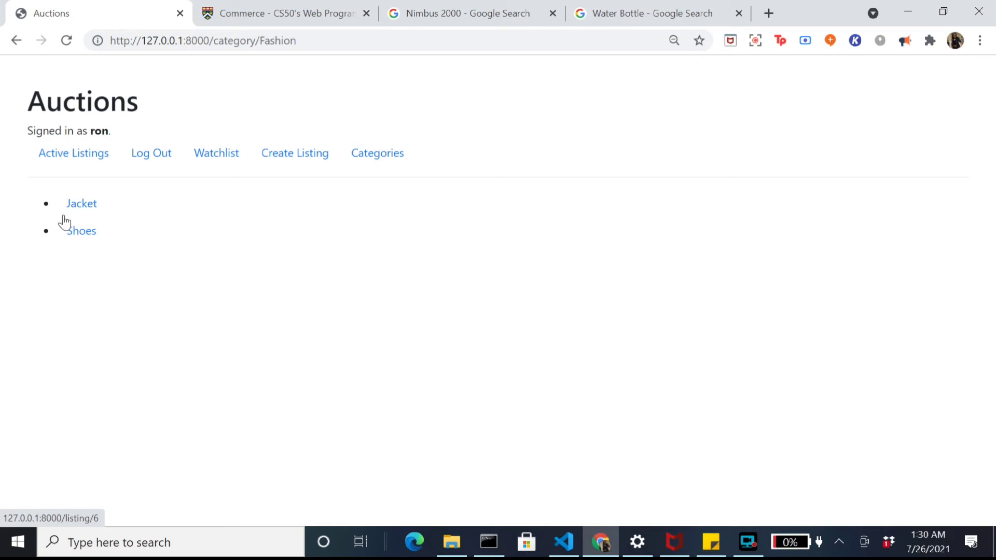
{"action": "left_click", "coordinate": [84, 207]}
{"action": "scroll", "coordinate": [207, 274], "scroll_direction": "down", "scroll_amount": 8}
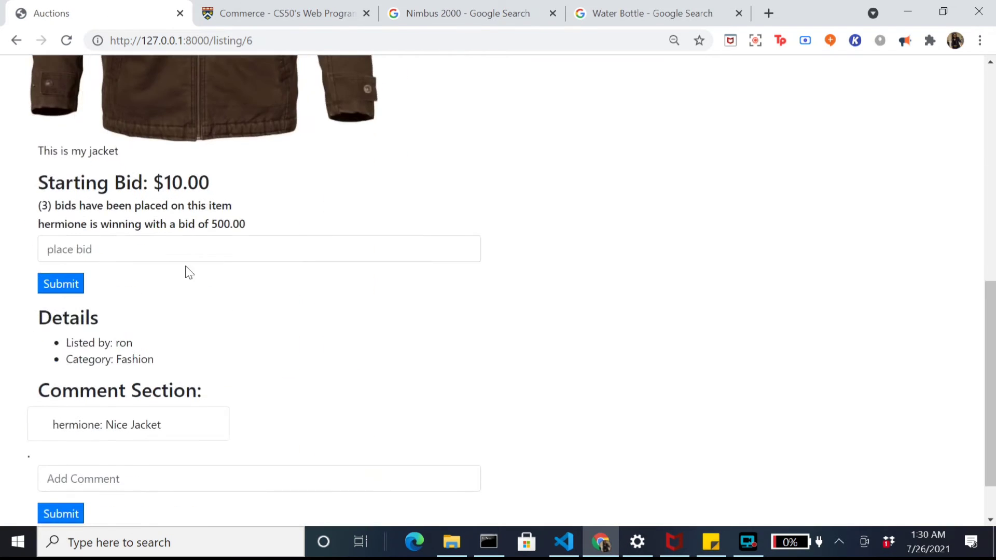
{"action": "scroll", "coordinate": [156, 322], "scroll_direction": "down", "scroll_amount": 1}
{"action": "left_click_drag", "start_coordinate": [65, 319], "coordinate": [214, 330]}
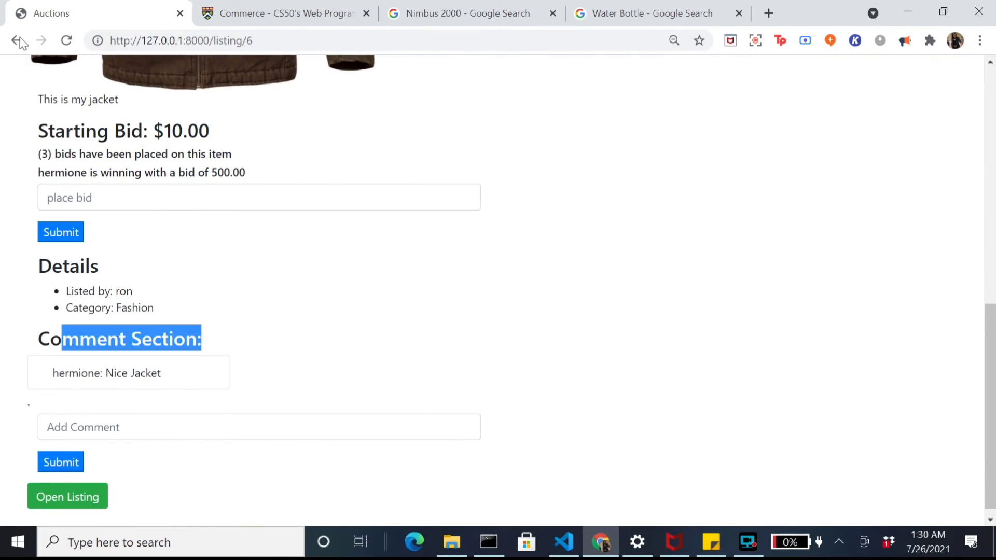
{"action": "left_click", "coordinate": [17, 64]}
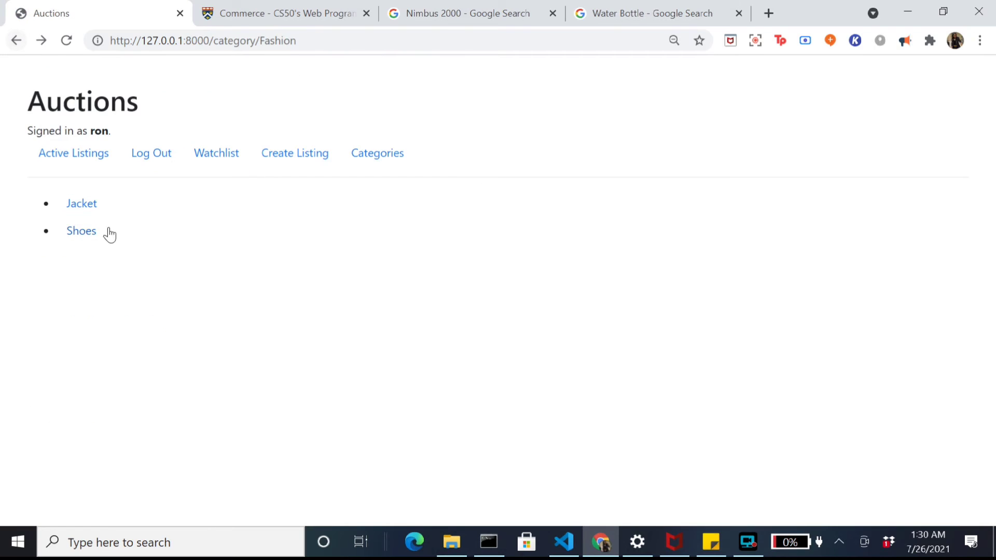
Step: View the Shoes listing, compare against the Commerce spec, then return to Active Listings
{"action": "left_click", "coordinate": [85, 231]}
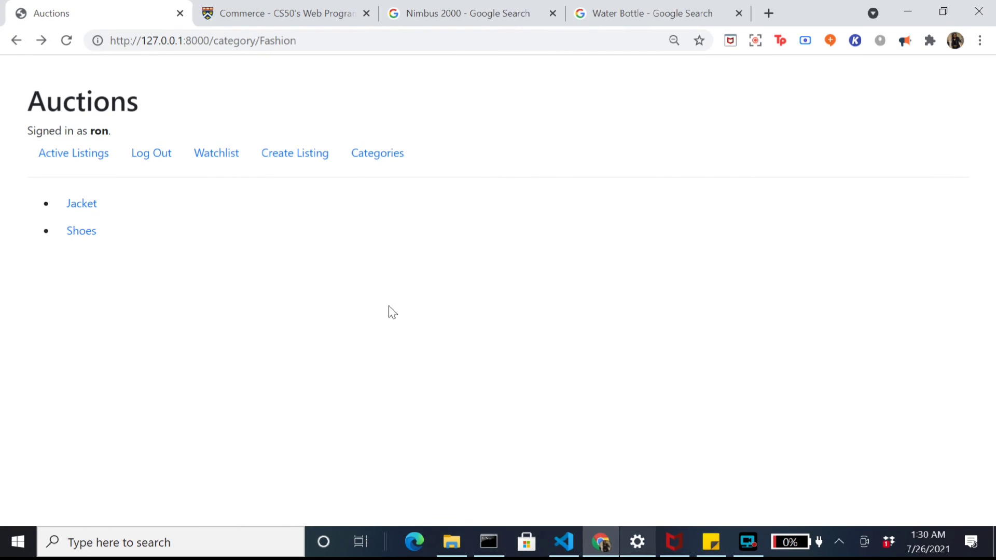
{"action": "left_click", "coordinate": [257, 8]}
{"action": "left_click", "coordinate": [76, 8]}
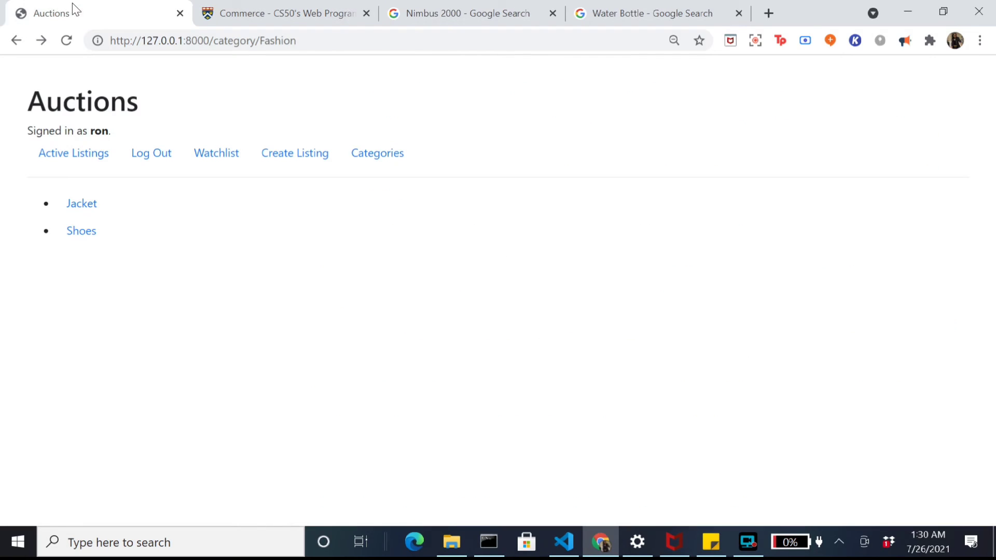
{"action": "left_click", "coordinate": [77, 154]}
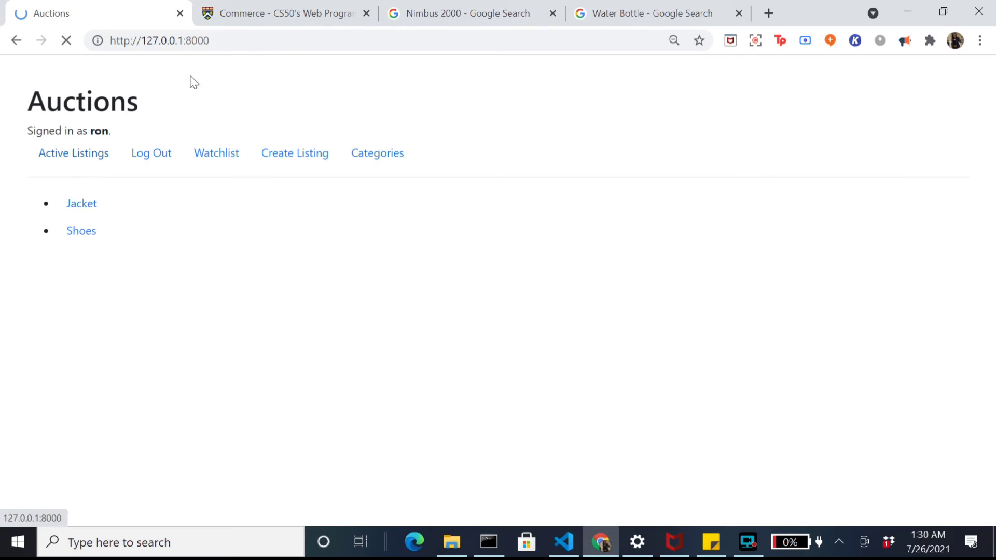
{"action": "left_click", "coordinate": [186, 41]}
Step: Log into the Django admin at /admin with the saved admin username and password
{"action": "left_click", "coordinate": [210, 40]}
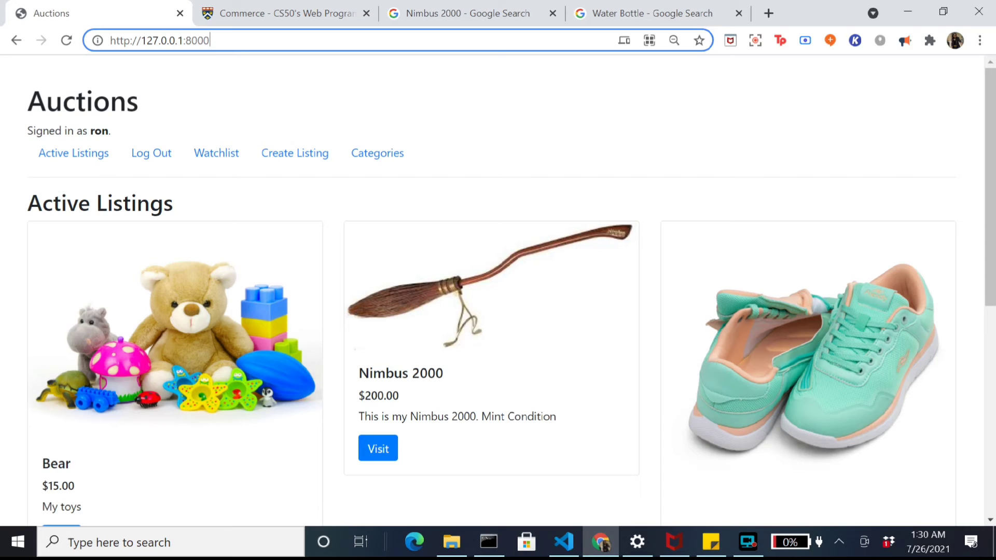
{"action": "type", "text": "/admin"}
{"action": "key", "text": "Return"}
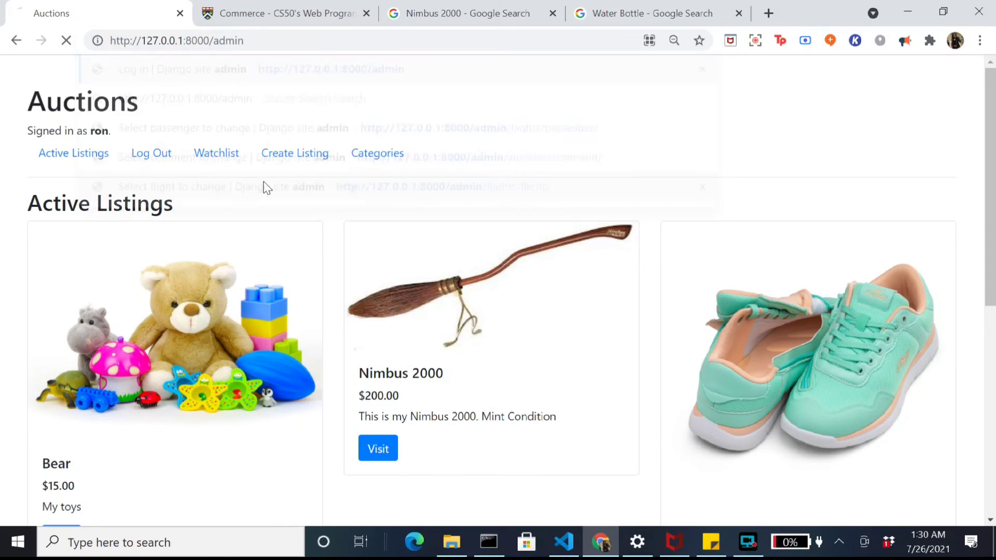
{"action": "type", "text": "nehad"}
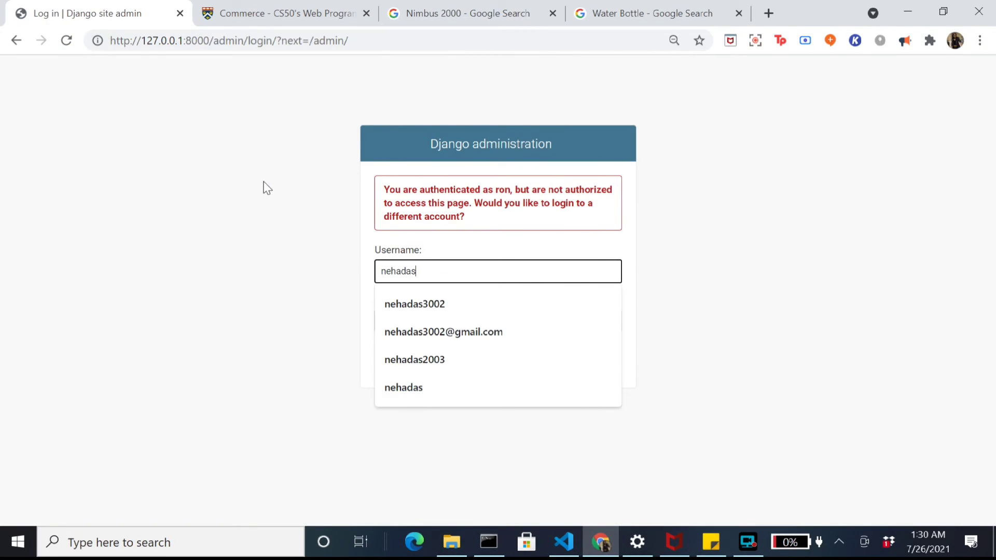
{"action": "type", "text": "as"}
{"action": "key", "text": "Down"}
{"action": "key", "text": "Tab"}
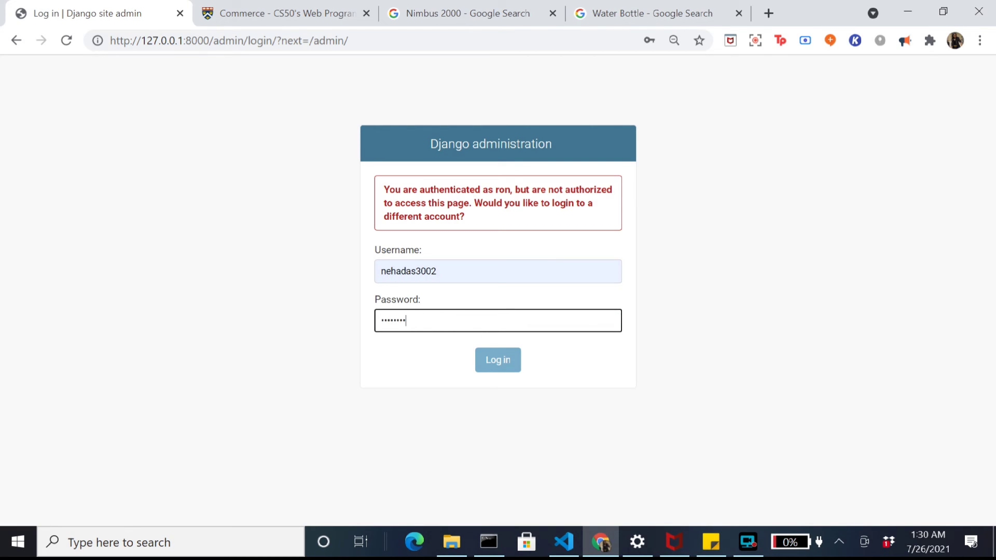
{"action": "key", "text": "Return"}
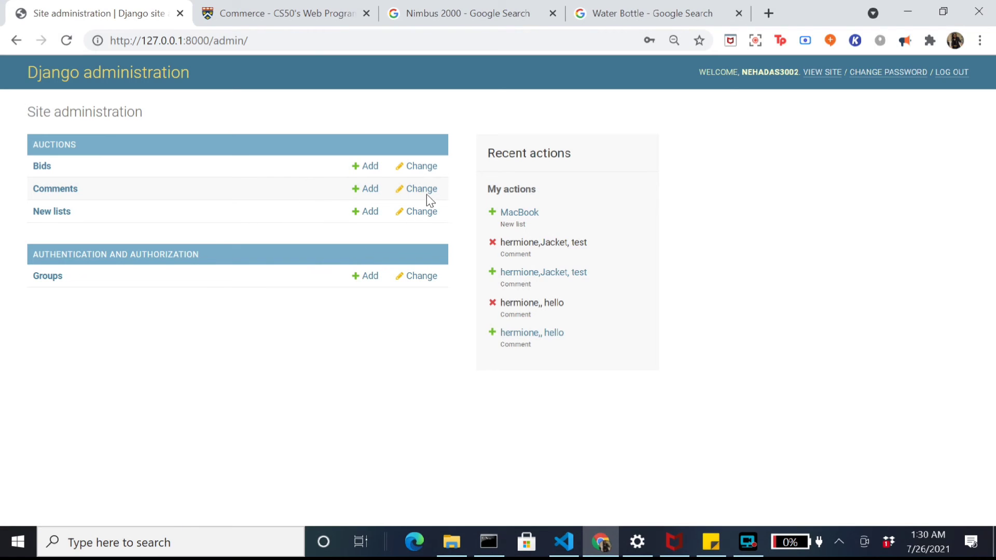
Step: Start a blank Add new list form and copy the black water bottle's image address
{"action": "left_click", "coordinate": [372, 213]}
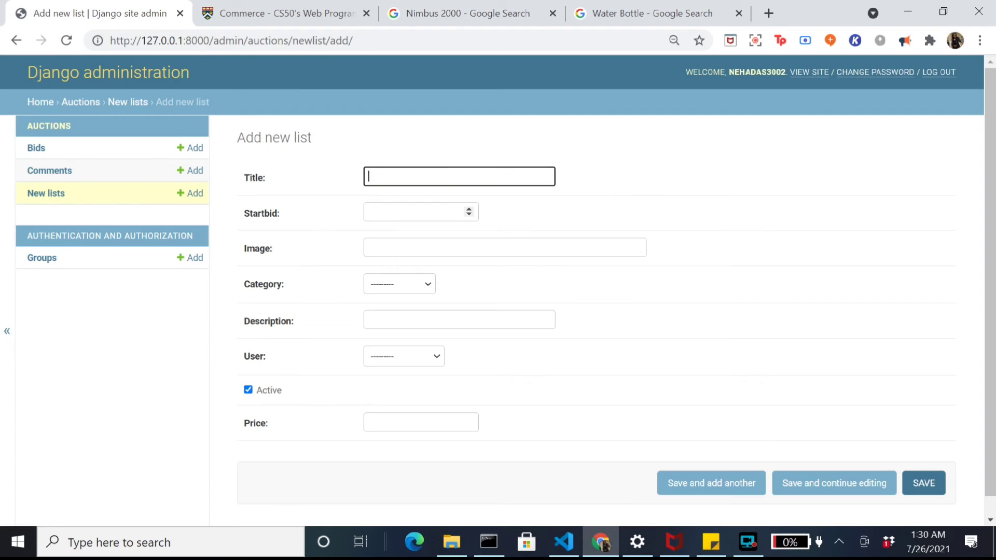
{"action": "key", "text": "Down"}
{"action": "left_click", "coordinate": [627, 14]}
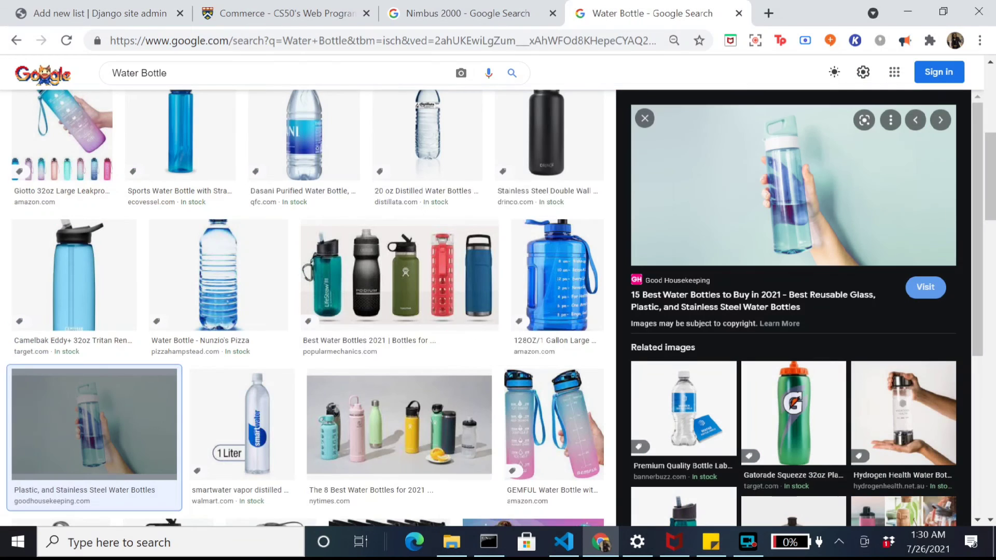
{"action": "left_click", "coordinate": [545, 161]}
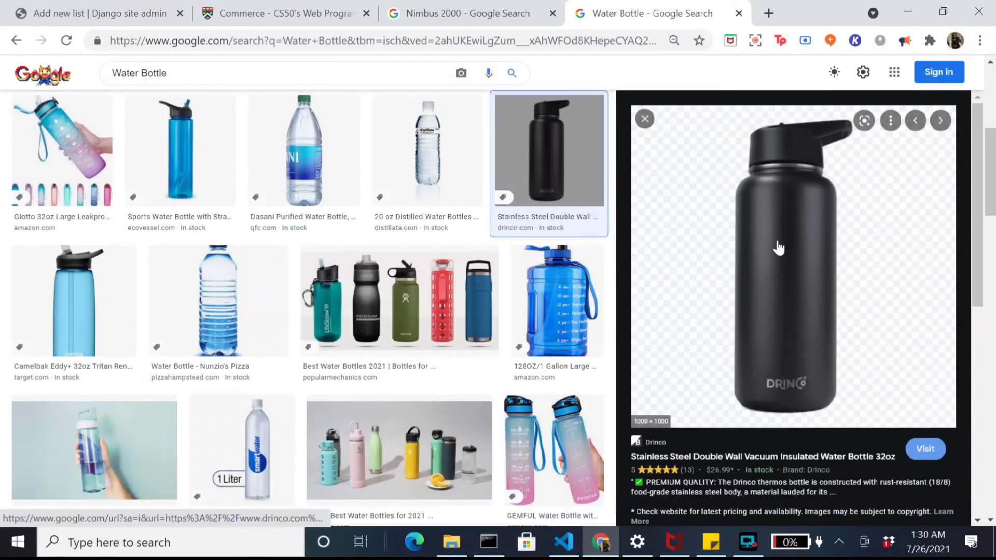
{"action": "right_click", "coordinate": [756, 244]}
{"action": "left_click", "coordinate": [855, 458]}
{"action": "left_click", "coordinate": [467, 13]}
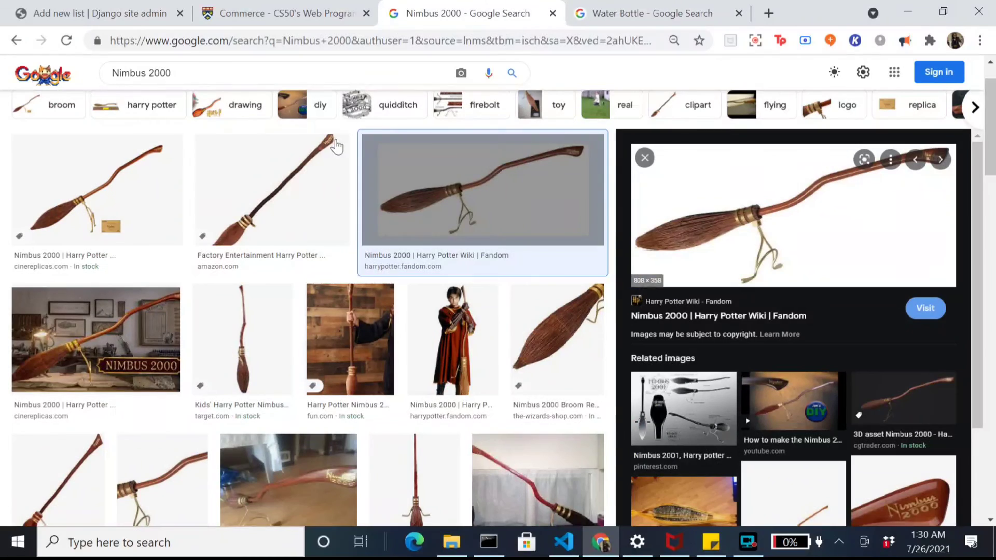
Step: Enter title 'watter bottle 2', start bid 30.00, and paste the bottle image URL
{"action": "left_click", "coordinate": [262, 7]}
{"action": "left_click", "coordinate": [124, 7]}
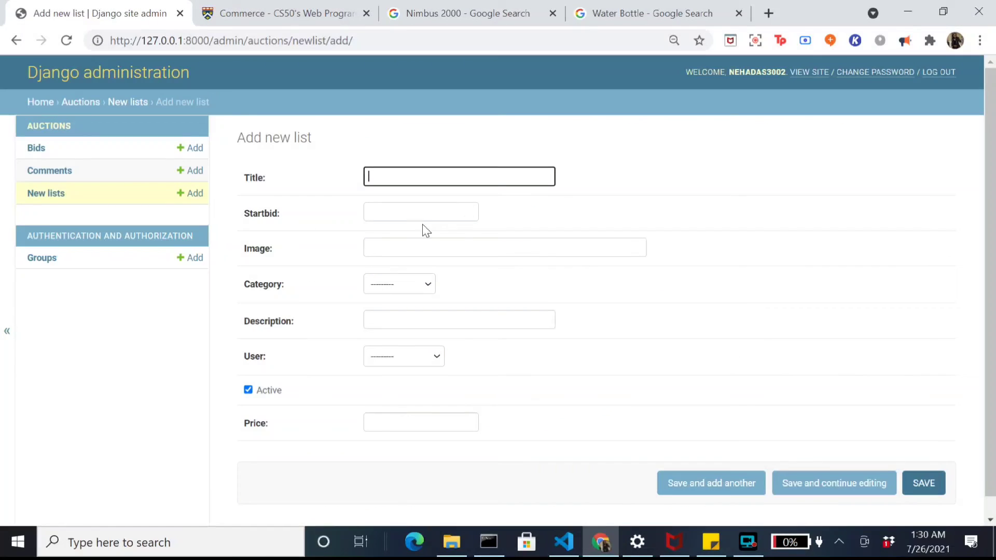
{"action": "type", "text": "watter bottle 2"}
{"action": "key", "text": "Tab"}
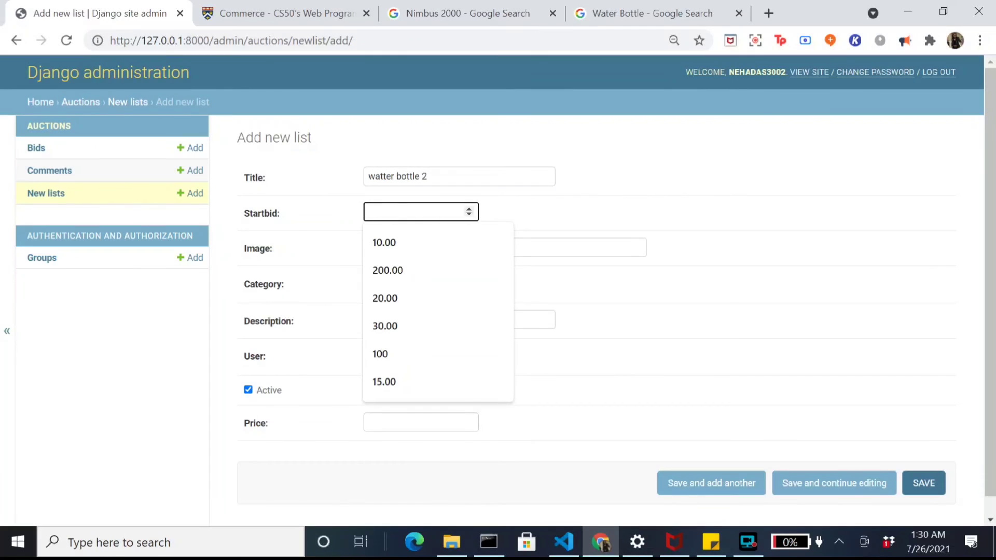
{"action": "type", "text": "30"}
{"action": "key", "text": "Down"}
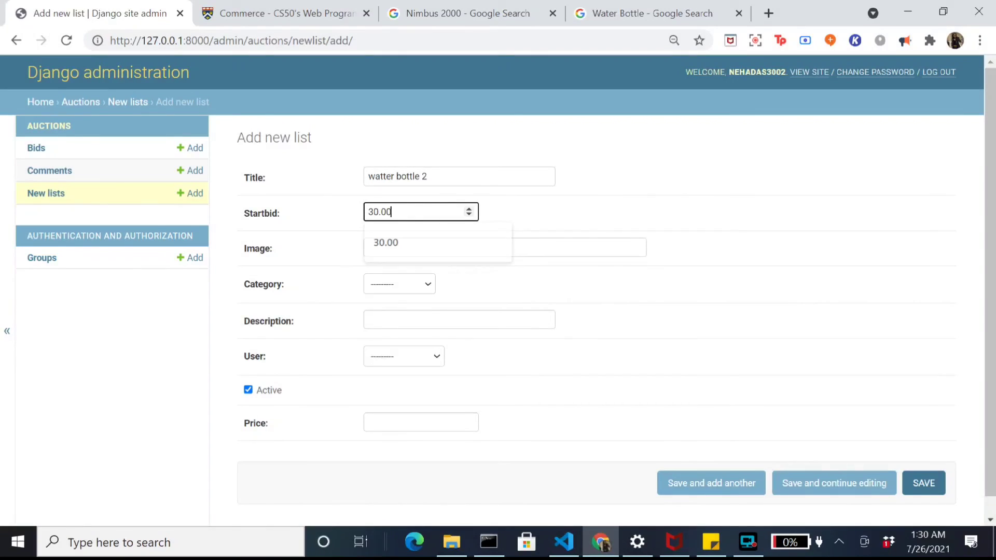
{"action": "key", "text": "Return"}
{"action": "key", "text": "Tab"}
{"action": "key", "text": "Up"}
{"action": "key", "text": "ctrl+v"}
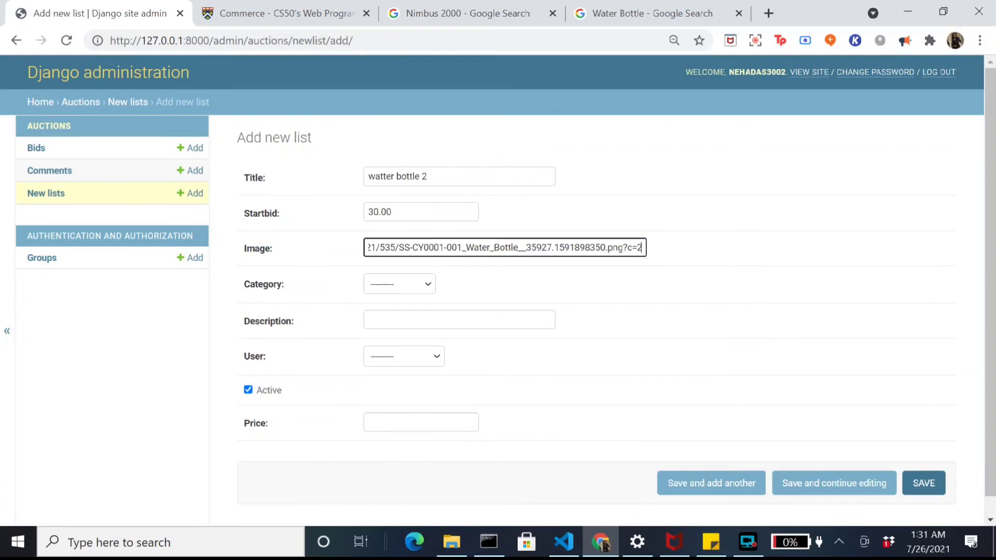
Step: Set category Home, add the description 'My other water bottle', pick the owner, and save
{"action": "left_click", "coordinate": [399, 284]}
{"action": "left_click", "coordinate": [410, 379]}
{"action": "left_click", "coordinate": [459, 319]}
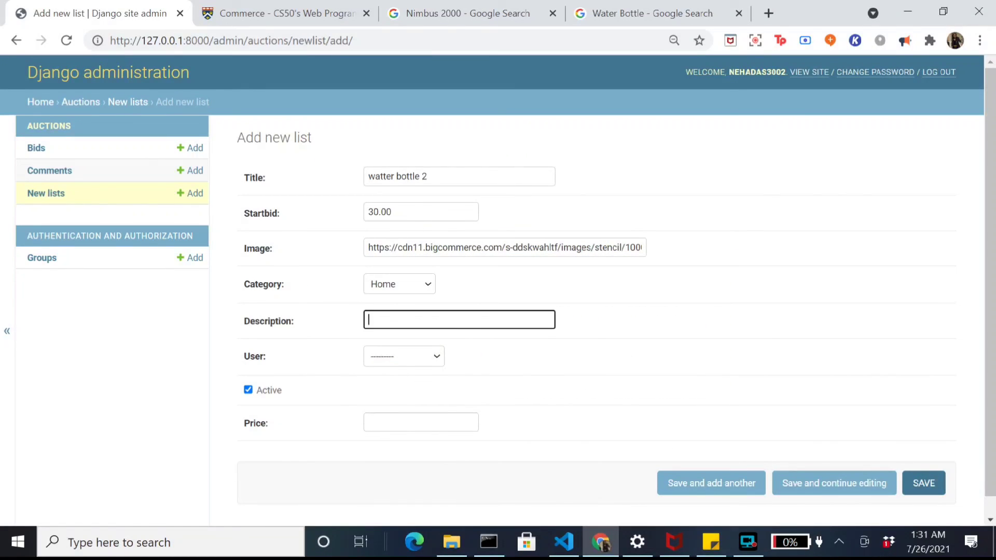
{"action": "type", "text": "My other water bottle"}
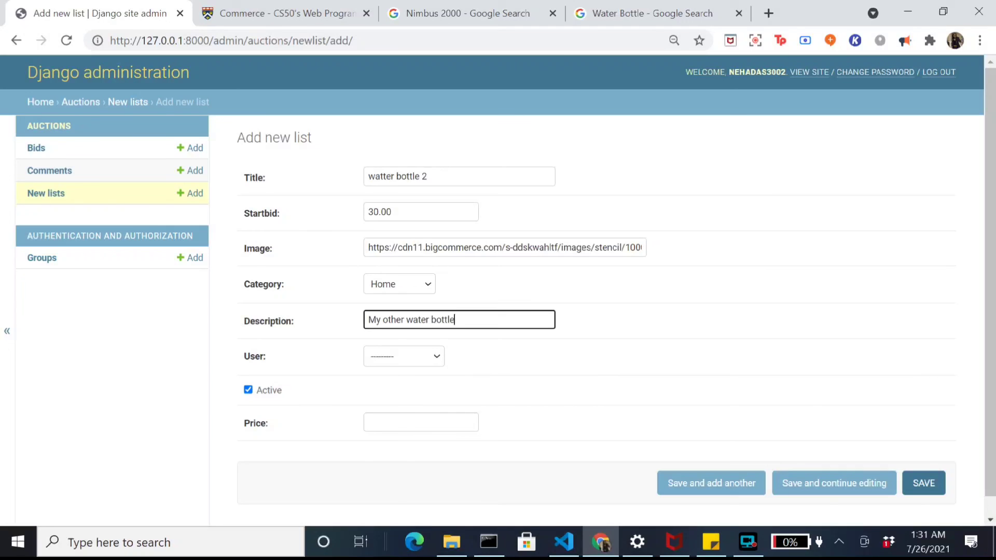
{"action": "left_click", "coordinate": [403, 355]}
{"action": "left_click", "coordinate": [394, 400]}
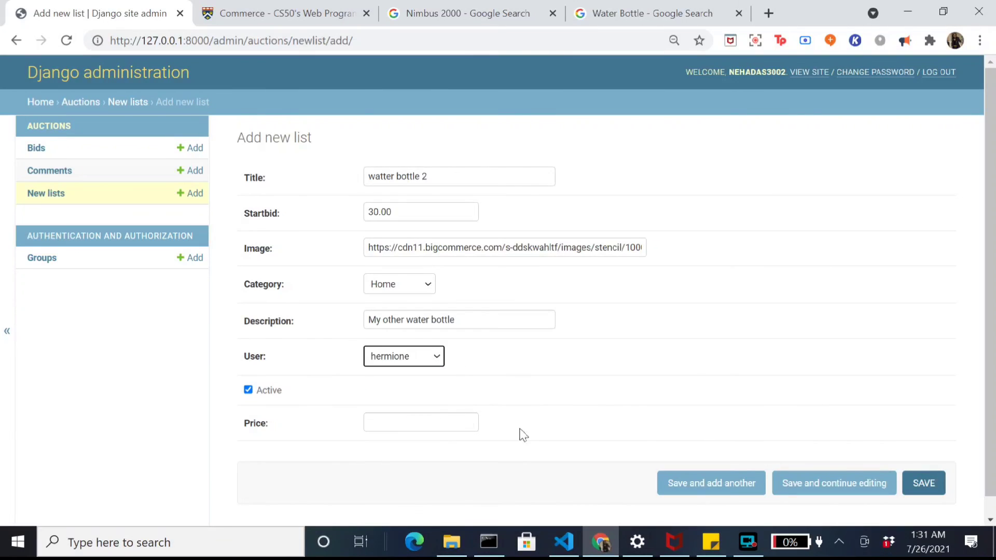
{"action": "left_click", "coordinate": [924, 483]}
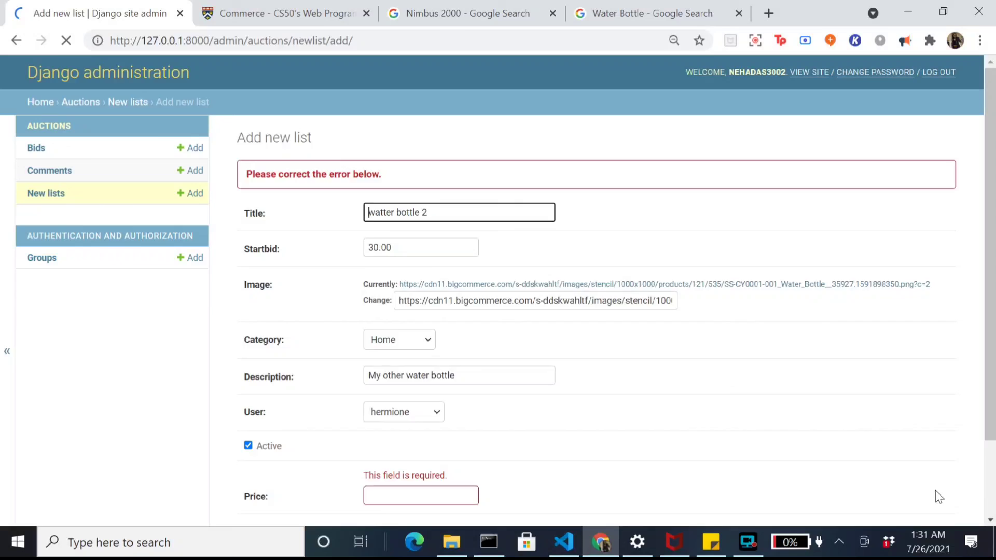
{"action": "key", "text": "alt+Left"}
{"action": "key", "text": "ctrl+l"}
{"action": "key", "text": "End"}
{"action": "key", "text": "BackSpace"}
{"action": "key", "text": "BackSpace"}
{"action": "key", "text": "BackSpace"}
{"action": "key", "text": "BackSpace"}
{"action": "key", "text": "BackSpace"}
{"action": "key", "text": "BackSpace"}
{"action": "key", "text": "BackSpace"}
{"action": "key", "text": "BackSpace"}
{"action": "key", "text": "BackSpace"}
{"action": "key", "text": "BackSpace"}
{"action": "key", "text": "BackSpace"}
{"action": "key", "text": "BackSpace"}
{"action": "key", "text": "BackSpace"}
{"action": "key", "text": "BackSpace"}
{"action": "key", "text": "BackSpace"}
{"action": "key", "text": "BackSpace"}
{"action": "key", "text": "BackSpace"}
{"action": "key", "text": "BackSpace"}
{"action": "key", "text": "BackSpace"}
{"action": "key", "text": "BackSpace"}
{"action": "key", "text": "BackSpace"}
{"action": "key", "text": "BackSpace"}
{"action": "key", "text": "BackSpace"}
{"action": "key", "text": "BackSpace"}
{"action": "key", "text": "BackSpace"}
{"action": "key", "text": "BackSpace"}
{"action": "key", "text": "BackSpace"}
{"action": "key", "text": "BackSpace"}
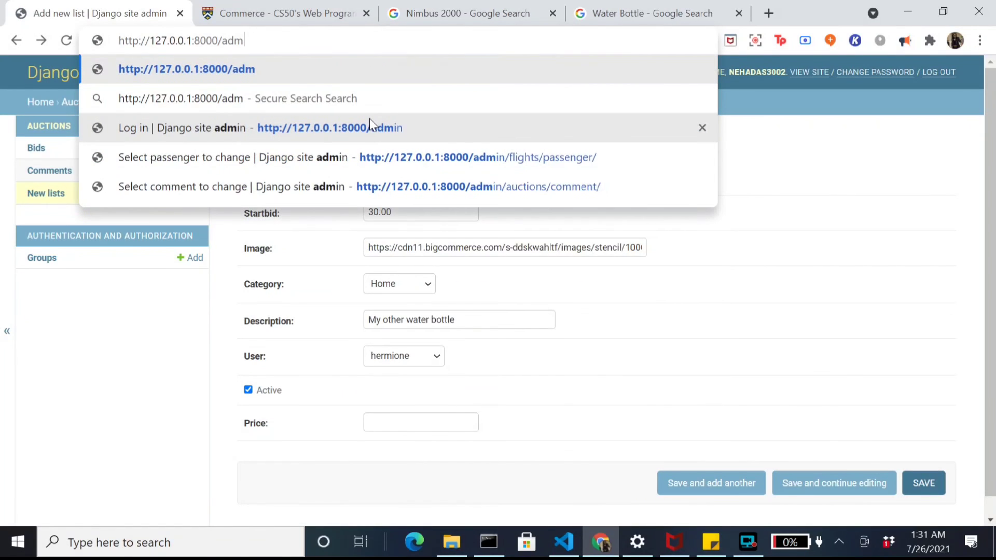
{"action": "type", "text": "/"}
{"action": "key", "text": "Return"}
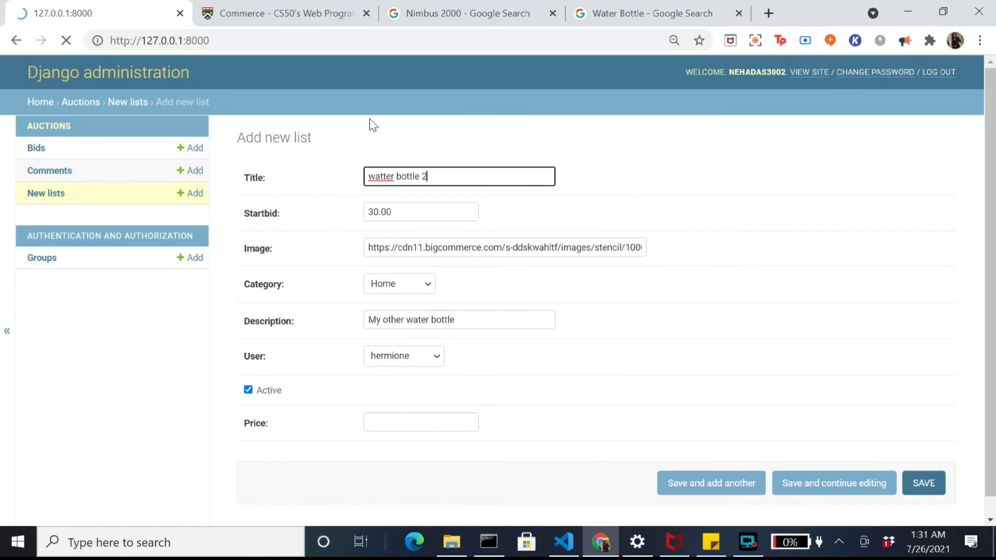
{"action": "scroll", "coordinate": [413, 135], "scroll_direction": "down", "scroll_amount": 10}
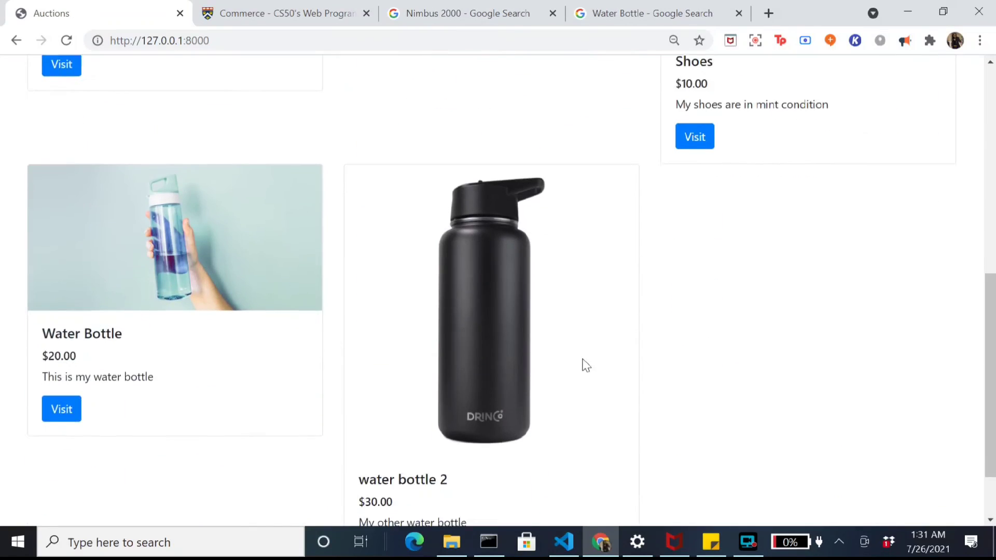
{"action": "left_click", "coordinate": [747, 542]}
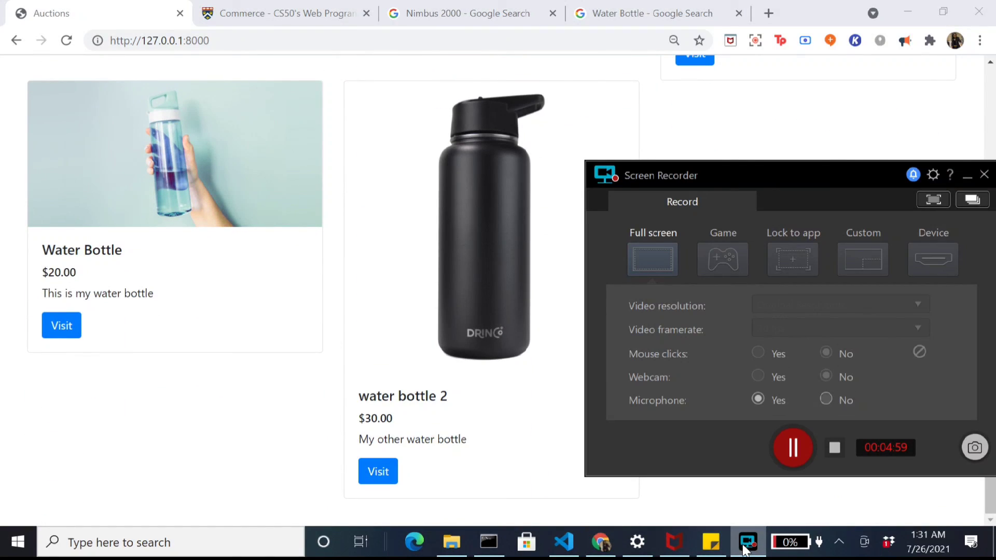